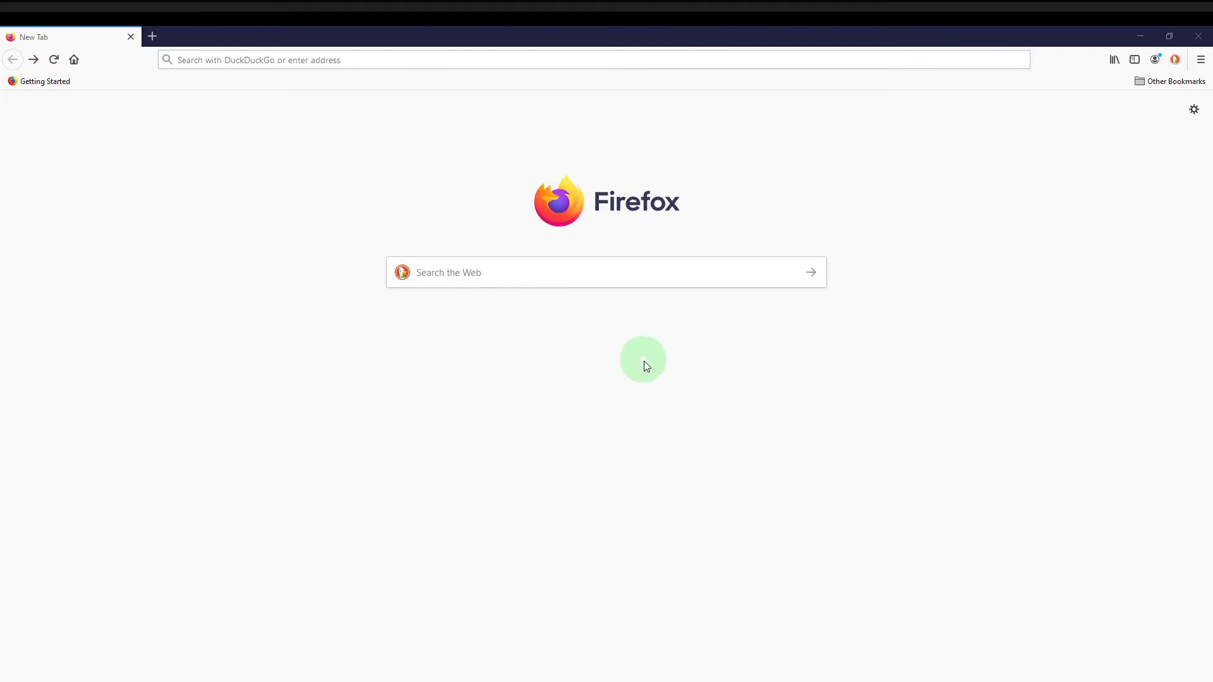
Go to blender.org and request the Blender 2.92.0 Windows Installer from the other-versions list
{"action": "left_click", "coordinate": [408, 59]}
{"action": "type", "text": "blender.org"}
{"action": "key", "text": "Return"}
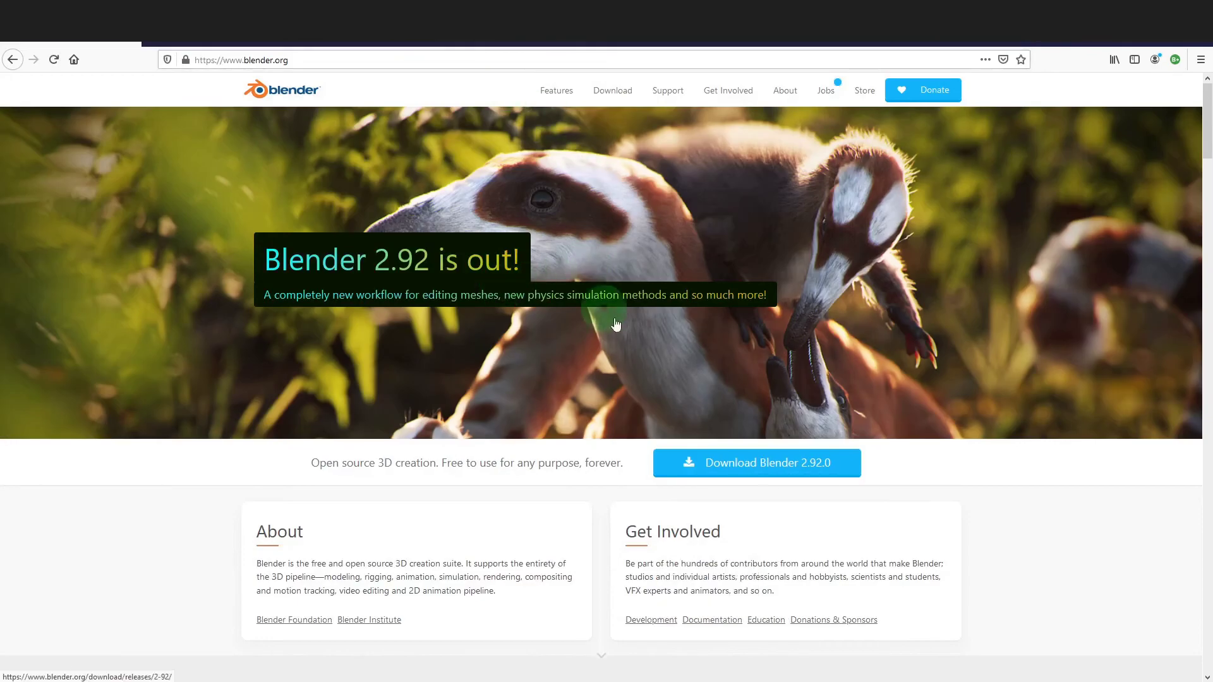
{"action": "left_click", "coordinate": [752, 469]}
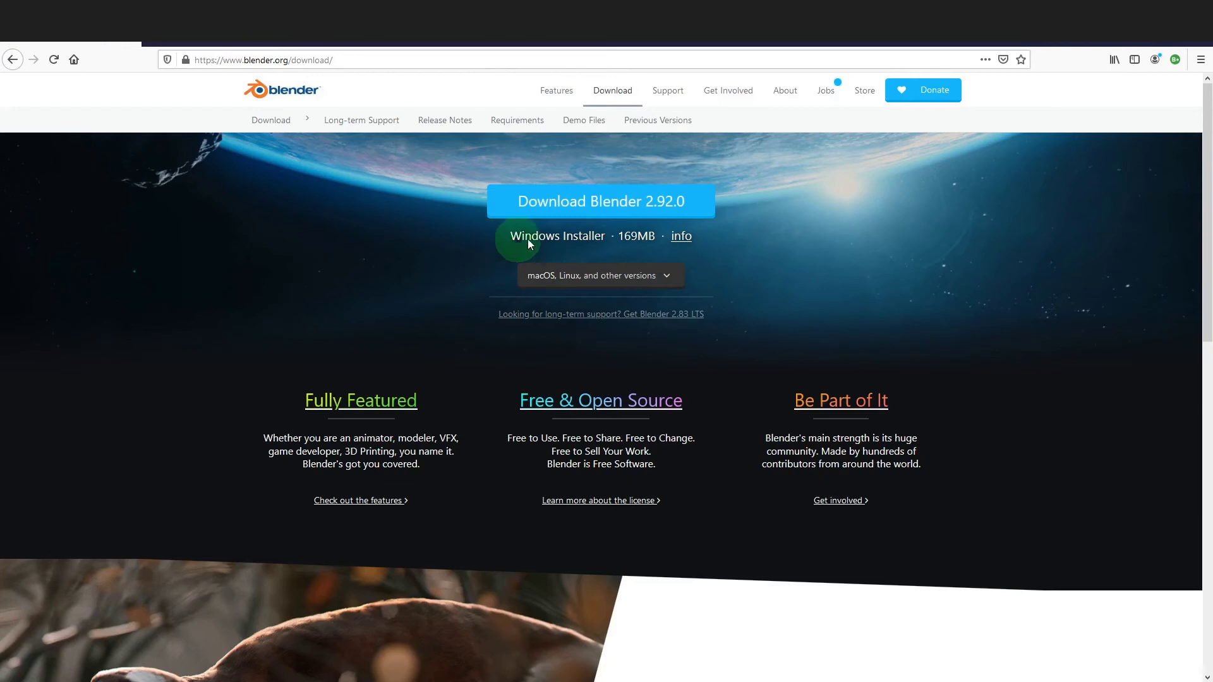
{"action": "left_click", "coordinate": [668, 277]}
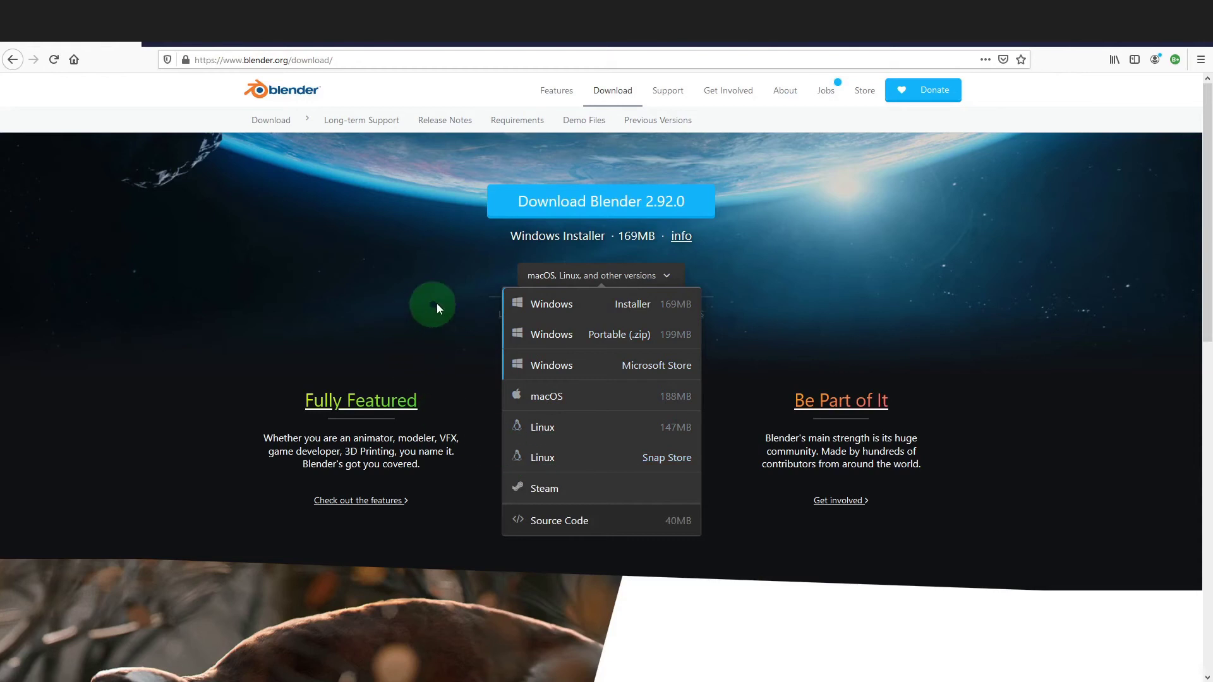
{"action": "left_click", "coordinate": [551, 305]}
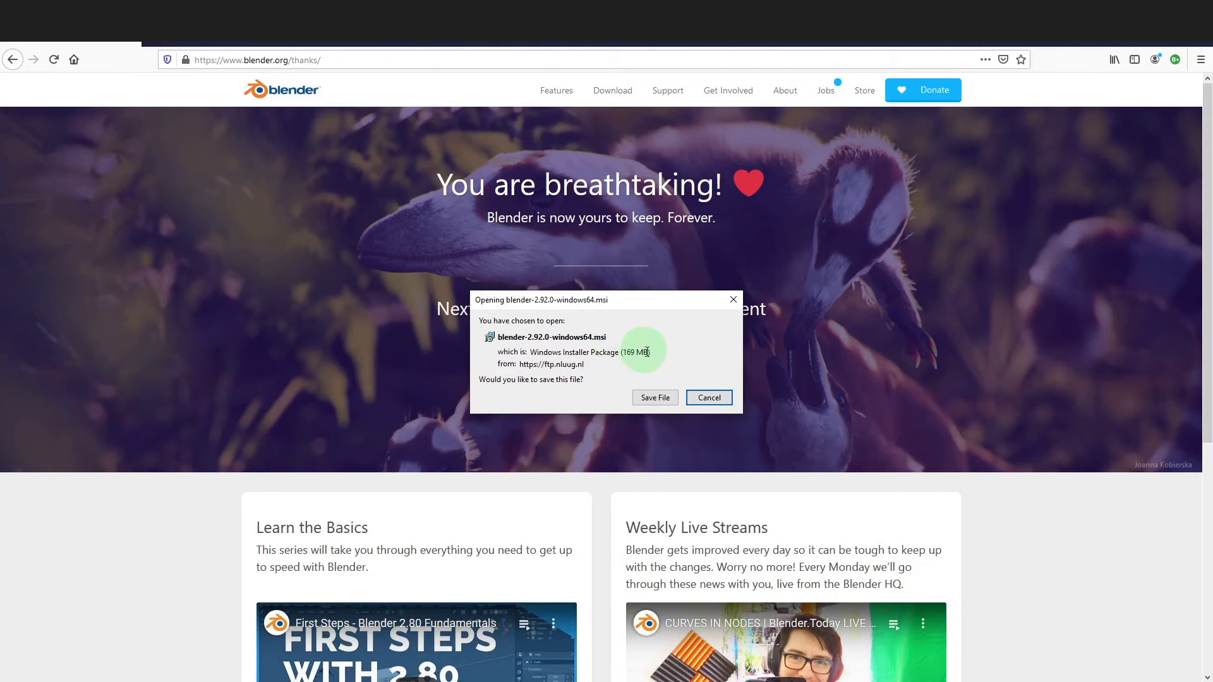
Save blender-2.92.0-windows64.msi and bring the Downloads folder window to the centre of the screen
{"action": "left_click", "coordinate": [653, 399]}
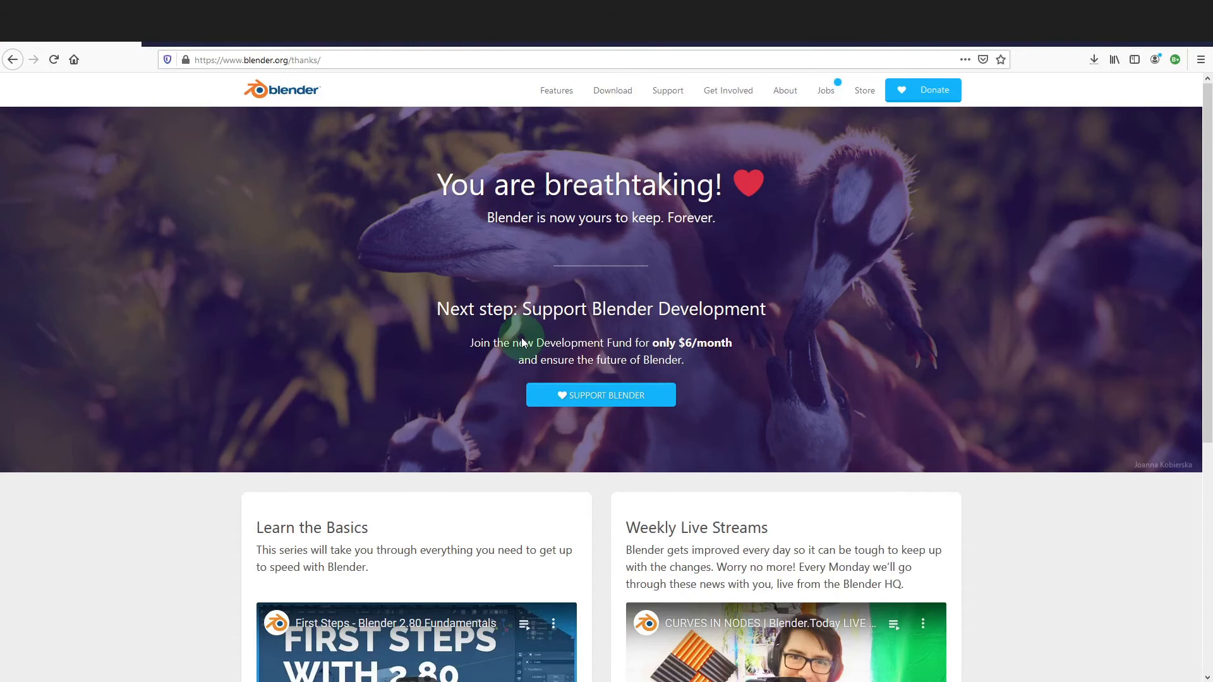
{"action": "left_click_drag", "start_coordinate": [1212, 183], "coordinate": [608, 96]}
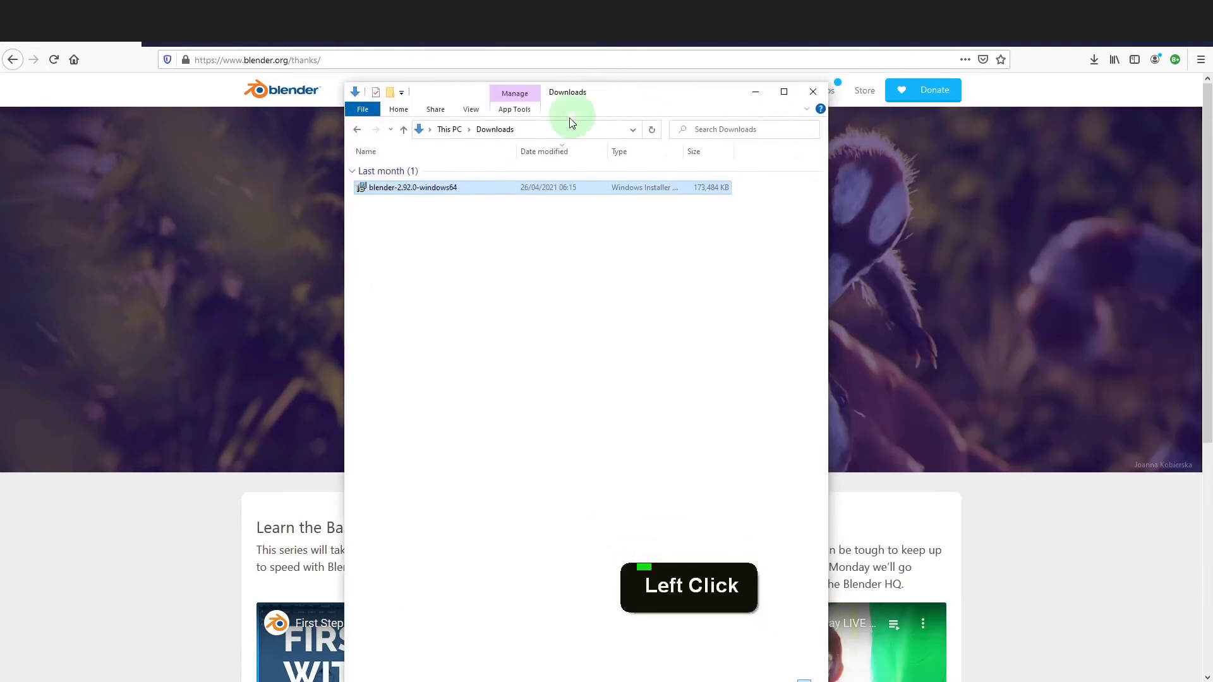
Run blender-2.92.0-windows64, accept the license, keep the default features and install Blender 2.92
{"action": "double_click", "coordinate": [417, 188]}
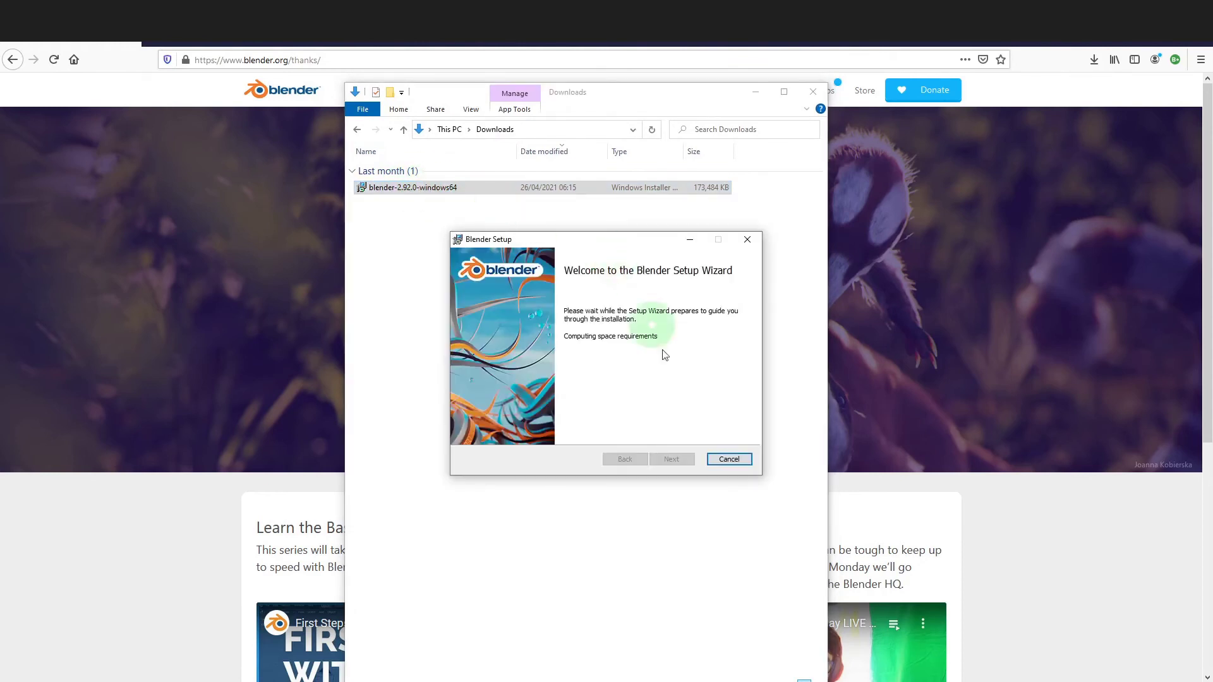
{"action": "left_click", "coordinate": [669, 458]}
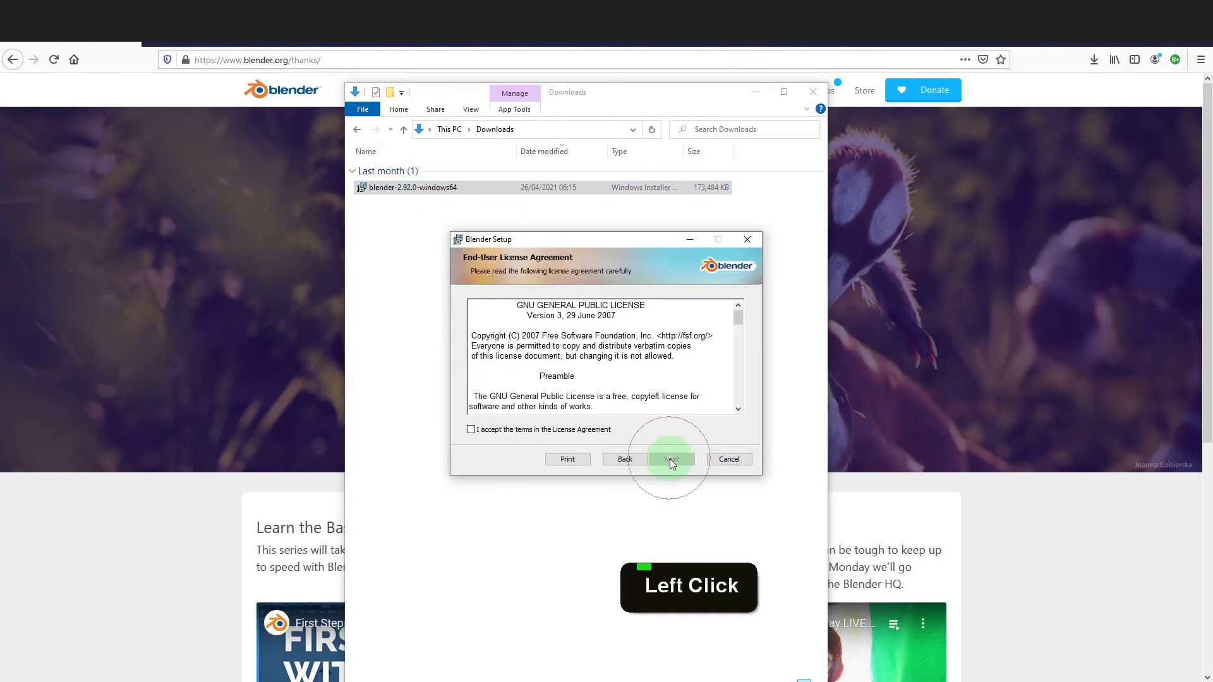
{"action": "left_click", "coordinate": [471, 429]}
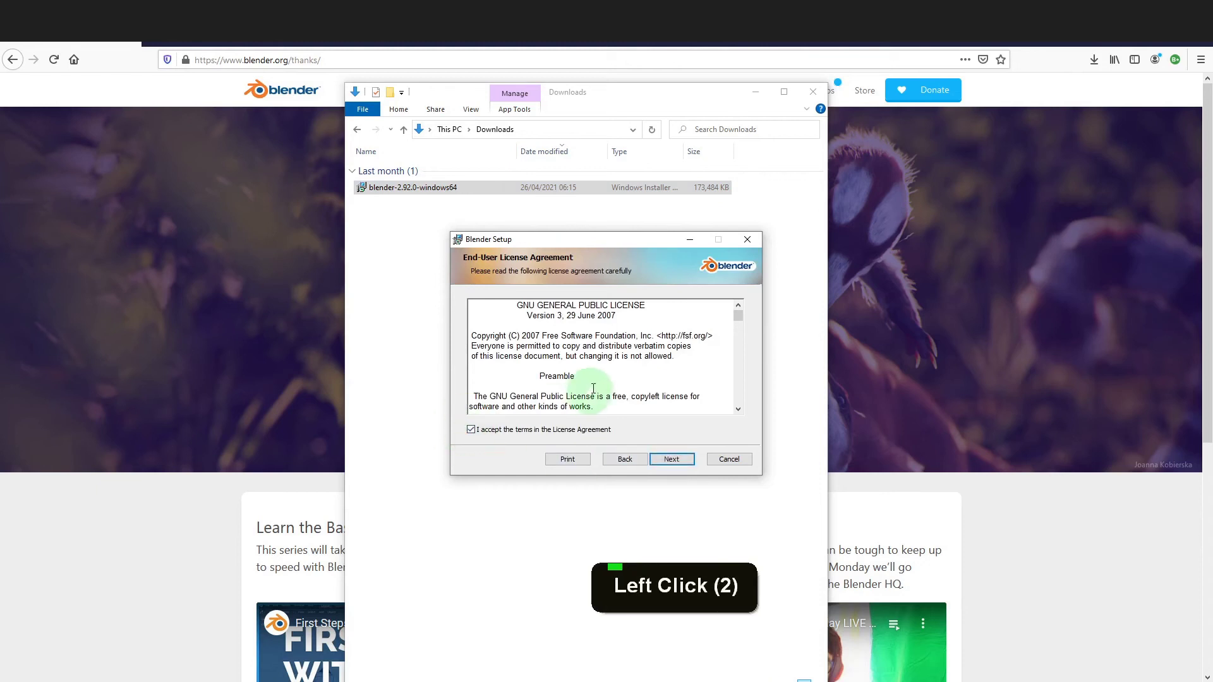
{"action": "left_click_drag", "start_coordinate": [739, 314], "coordinate": [745, 420]}
{"action": "left_click", "coordinate": [666, 461]}
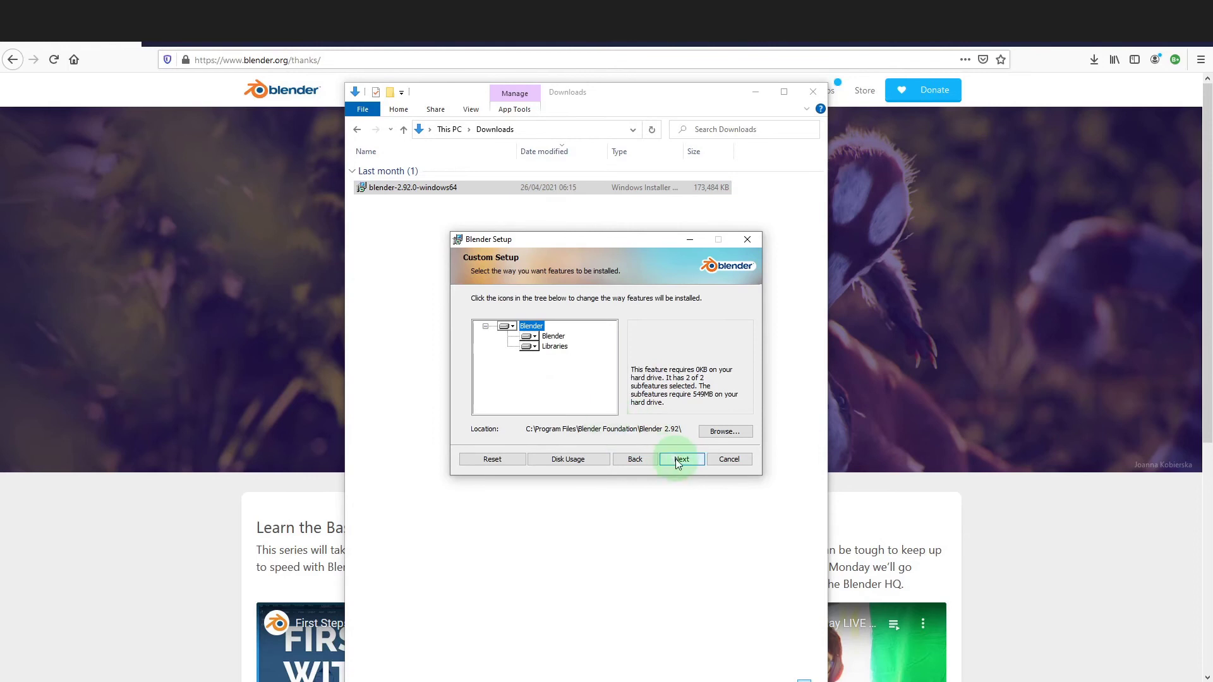
{"action": "left_click", "coordinate": [678, 463]}
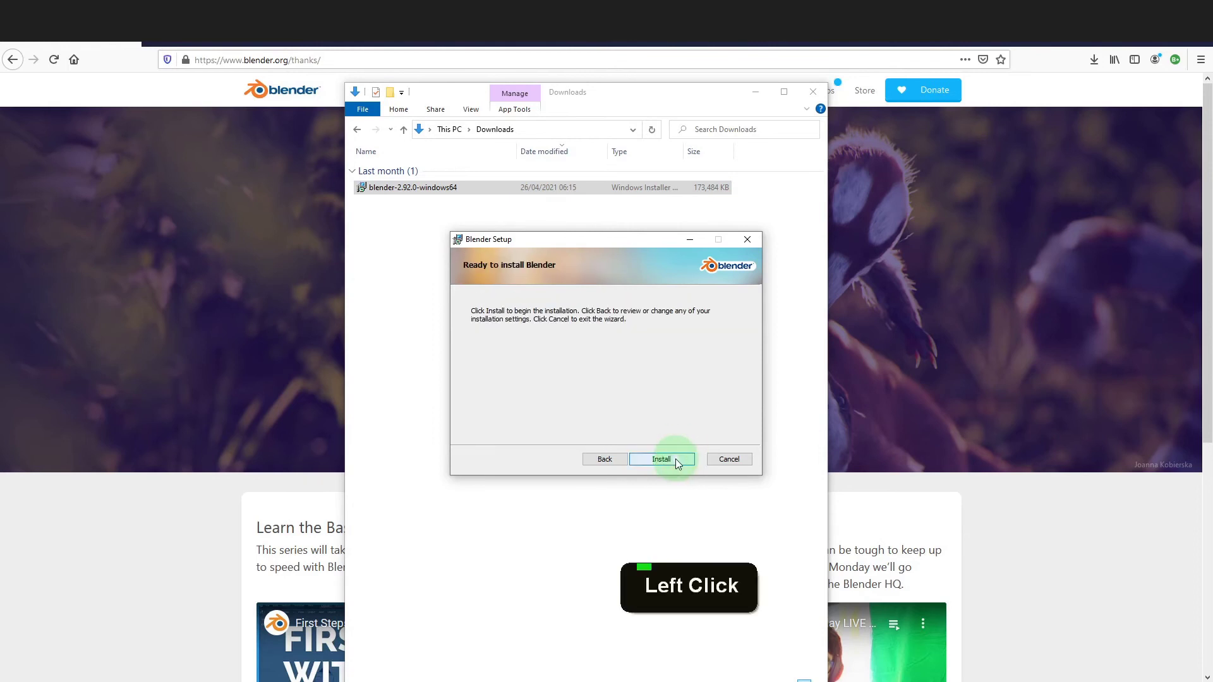
{"action": "left_click", "coordinate": [671, 462]}
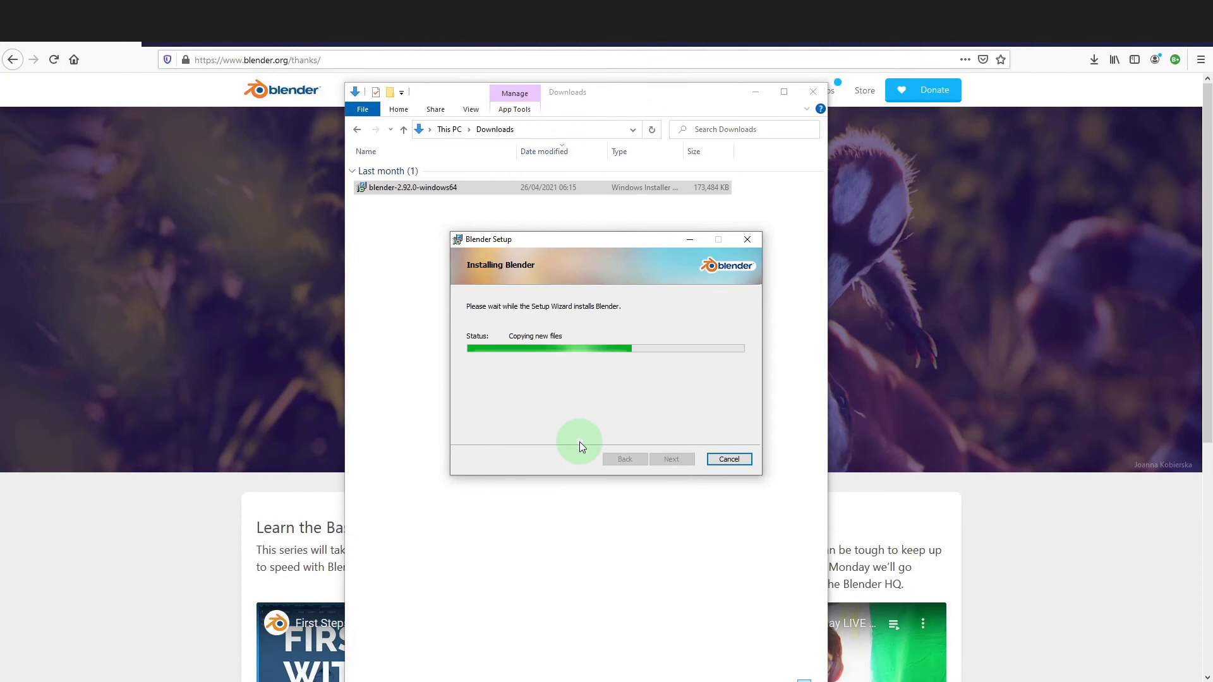
{"action": "left_click", "coordinate": [671, 460]}
Finish the setup wizard and launch Blender 2.92 from its desktop shortcut
{"action": "left_click", "coordinate": [672, 459]}
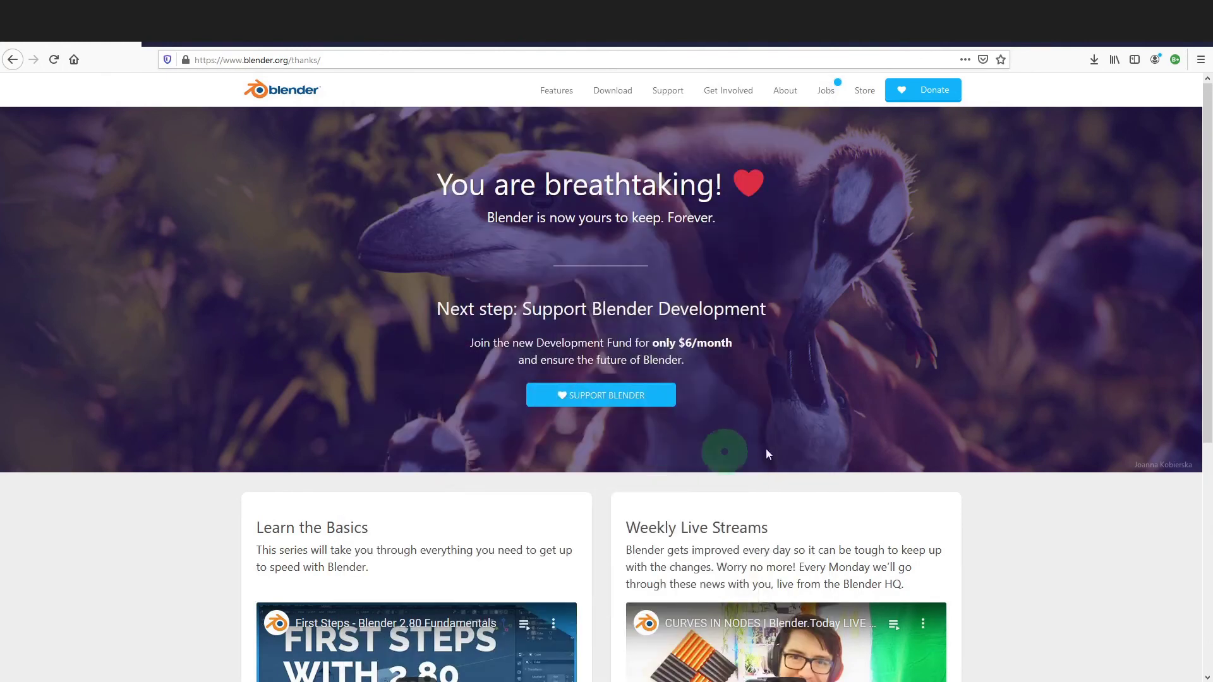
{"action": "left_click", "coordinate": [689, 587]}
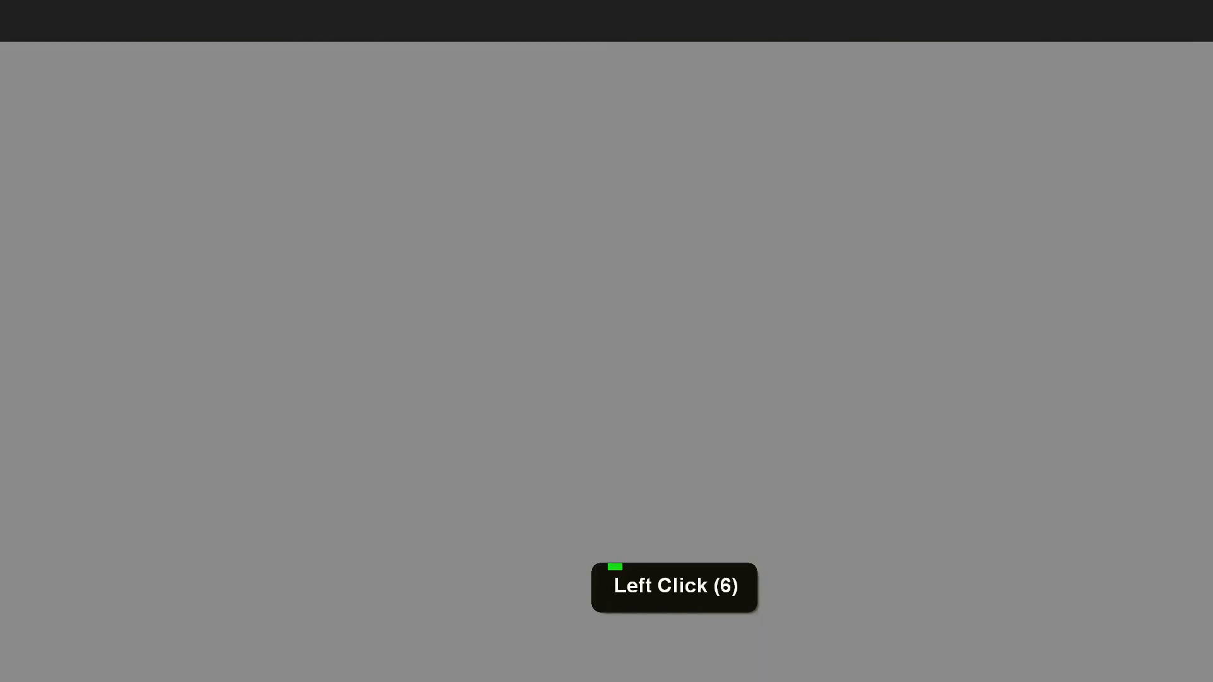
{"action": "double_click", "coordinate": [1077, 340]}
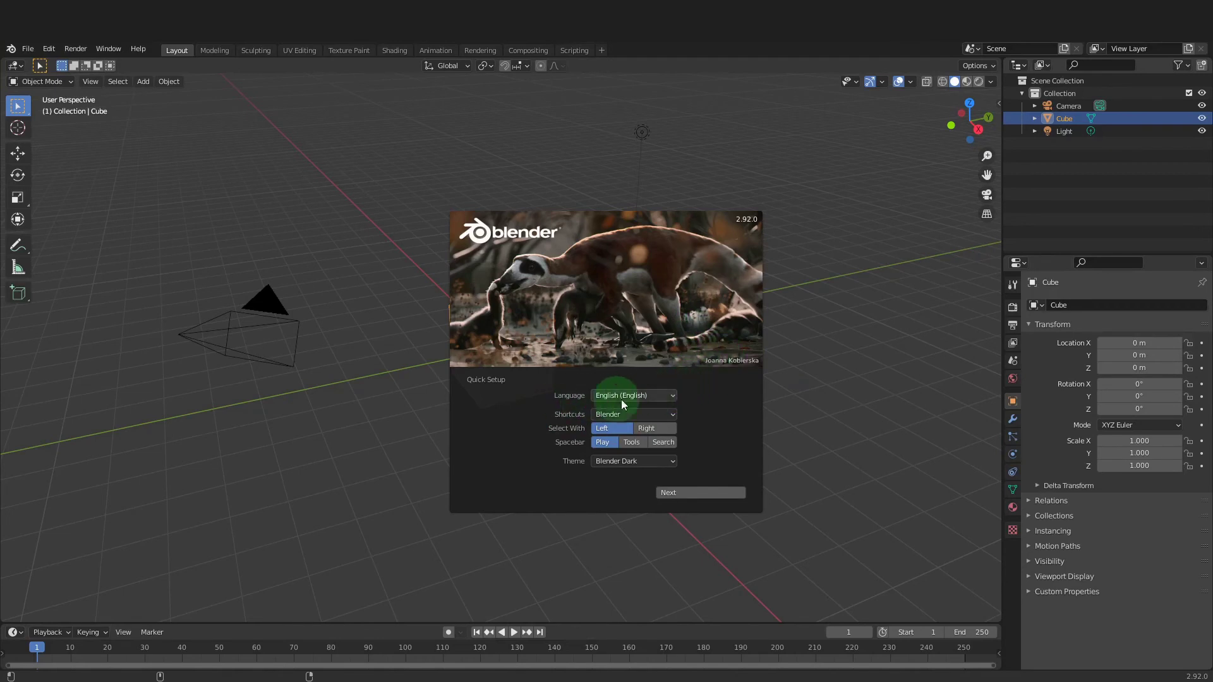
Keep English as the interface language and Blender as the shortcut preset
{"action": "left_click", "coordinate": [671, 398]}
{"action": "left_click", "coordinate": [668, 396]}
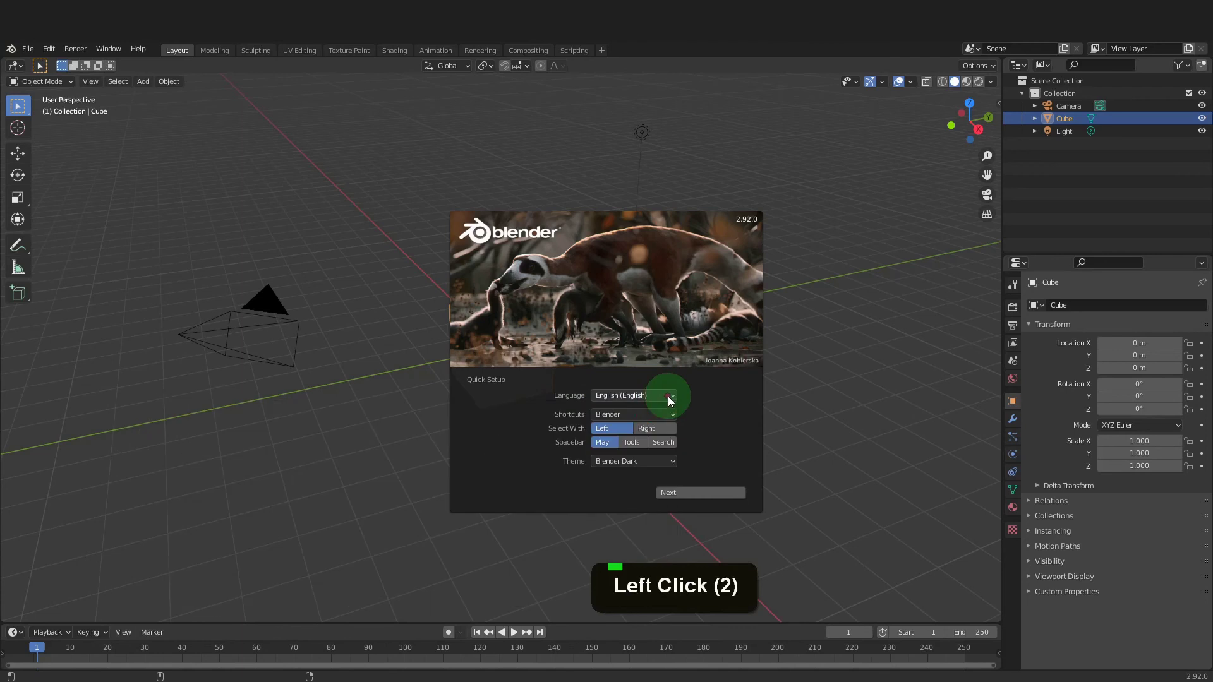
{"action": "left_click", "coordinate": [662, 415]}
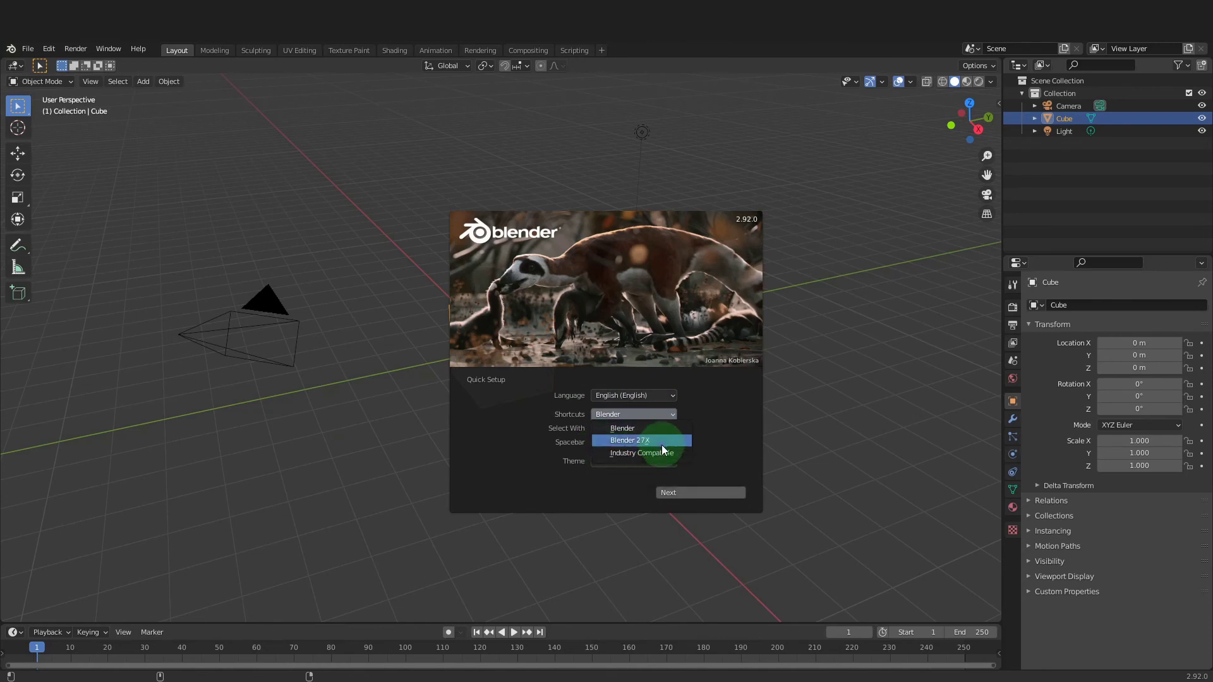
{"action": "left_click", "coordinate": [617, 430]}
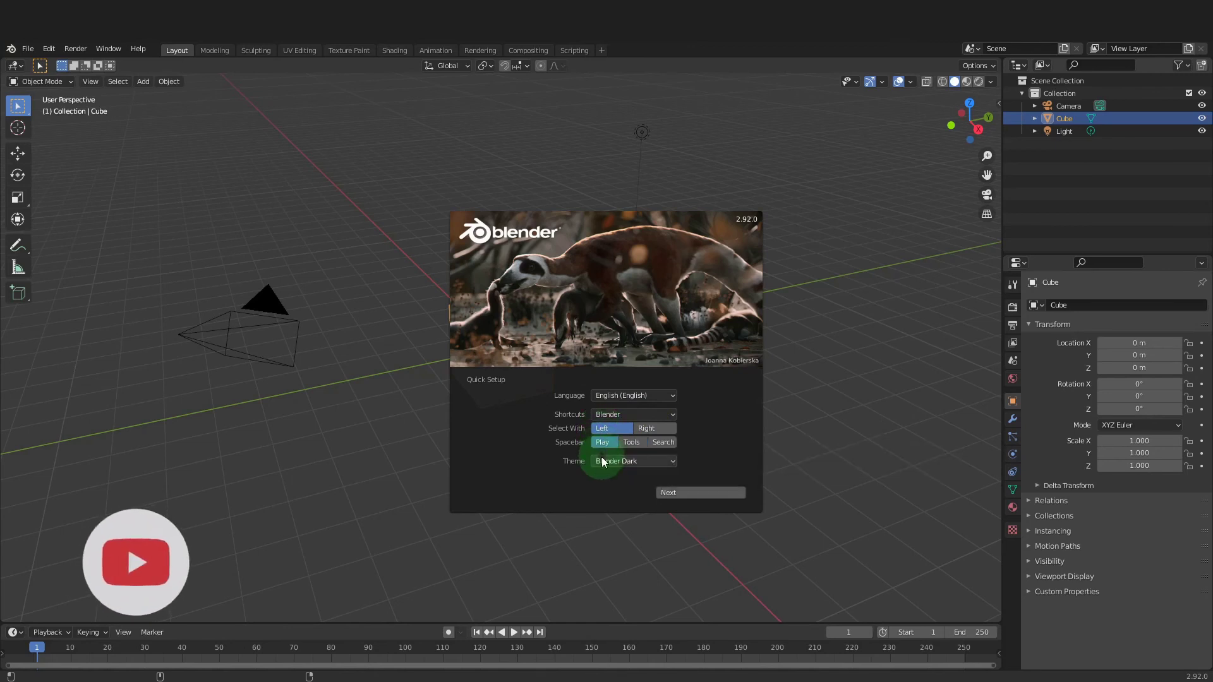
Preview the Deep Grey and Maya themes, return to Blender Dark, and finish the quick setup
{"action": "left_click", "coordinate": [620, 462]}
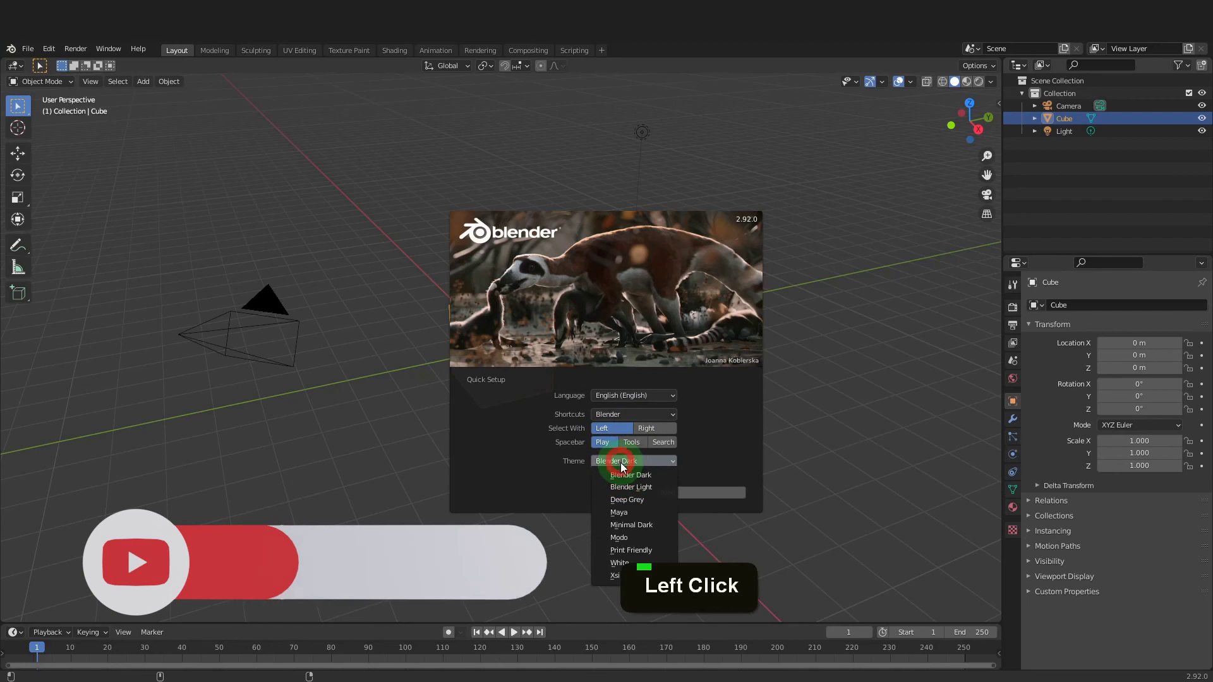
{"action": "left_click", "coordinate": [620, 499]}
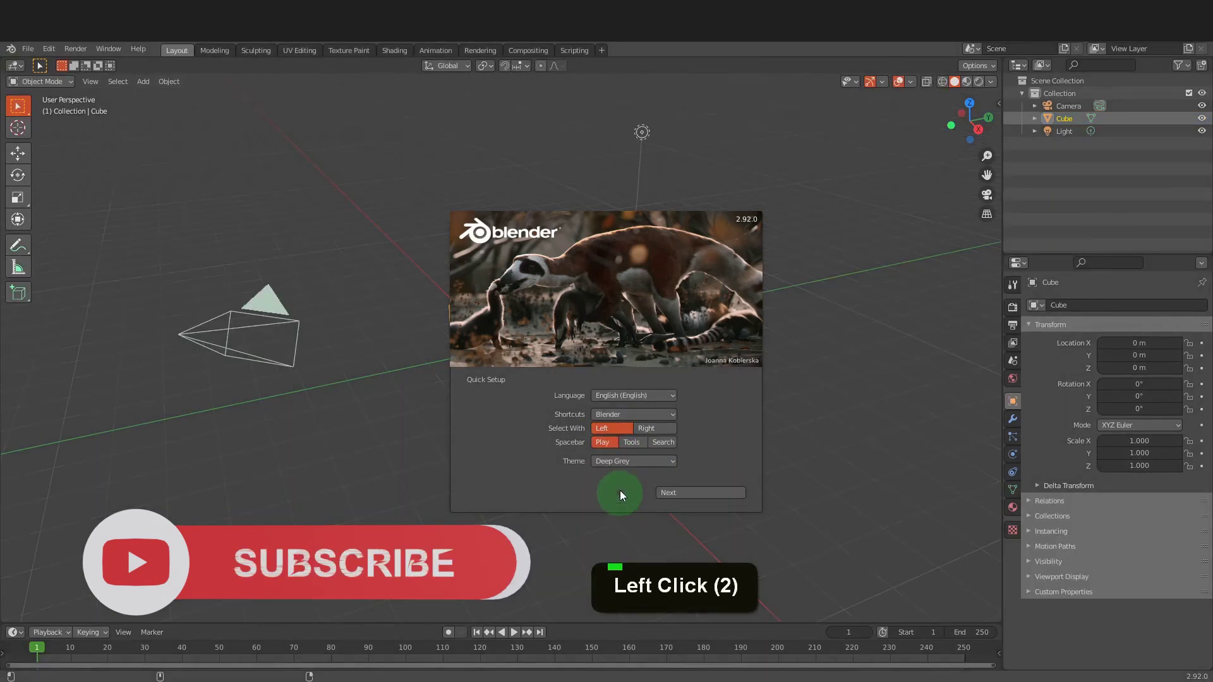
{"action": "left_click", "coordinate": [619, 462]}
{"action": "left_click", "coordinate": [622, 505]}
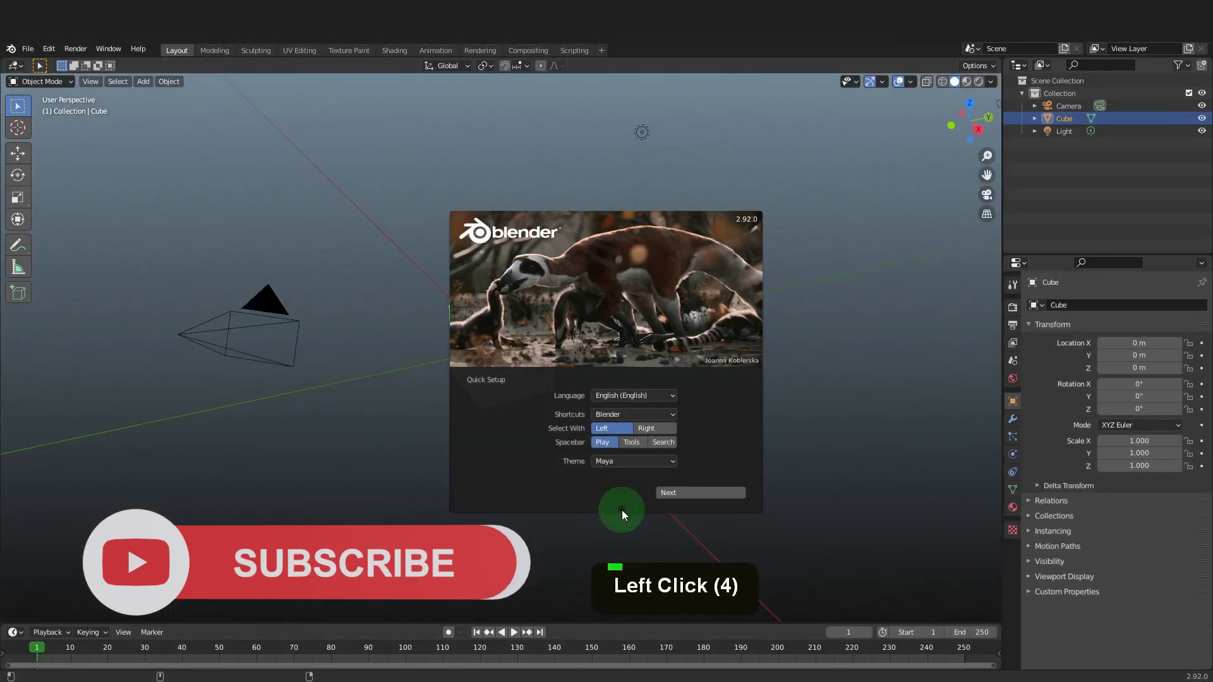
{"action": "left_click", "coordinate": [616, 467]}
{"action": "left_click", "coordinate": [616, 465]}
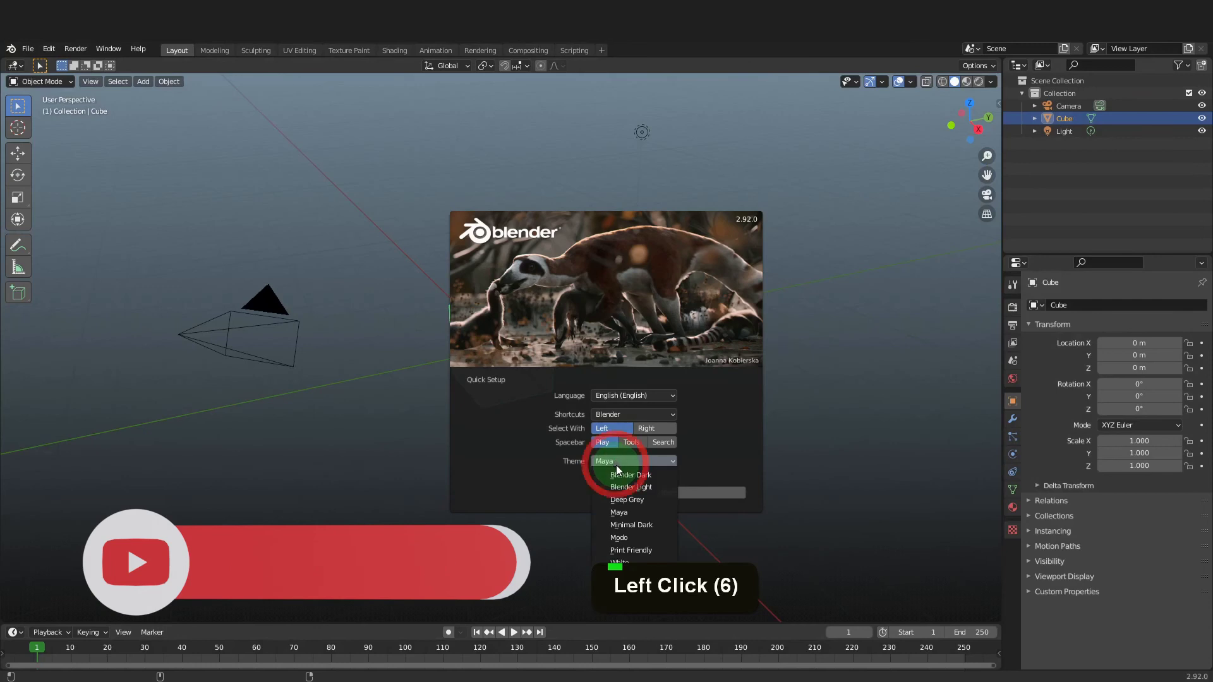
{"action": "left_click", "coordinate": [619, 475]}
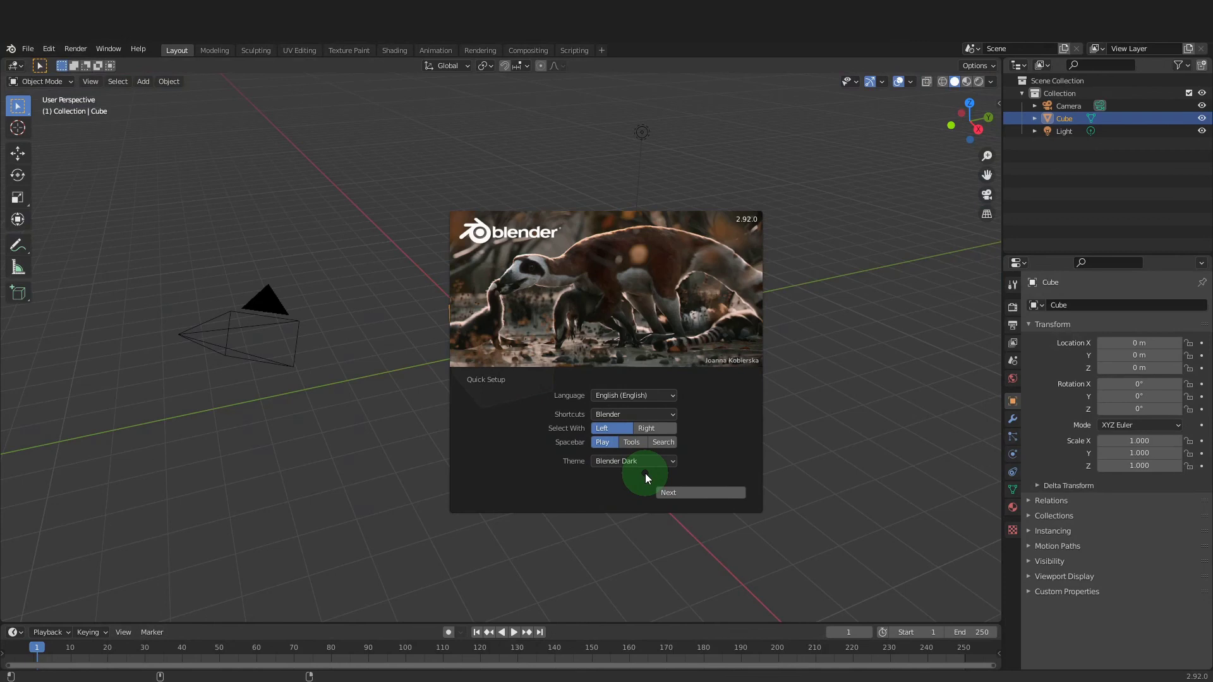
{"action": "left_click", "coordinate": [676, 491]}
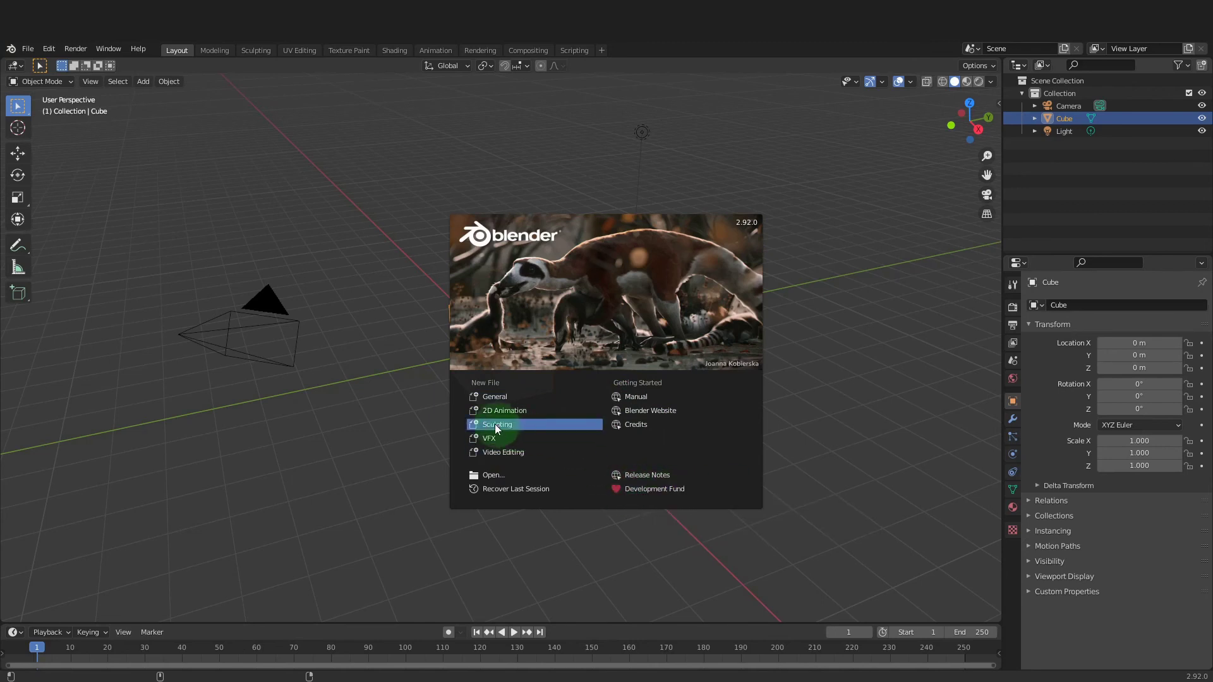
Dismiss the splash by clicking in the empty viewport area beside it
{"action": "left_click", "coordinate": [374, 340]}
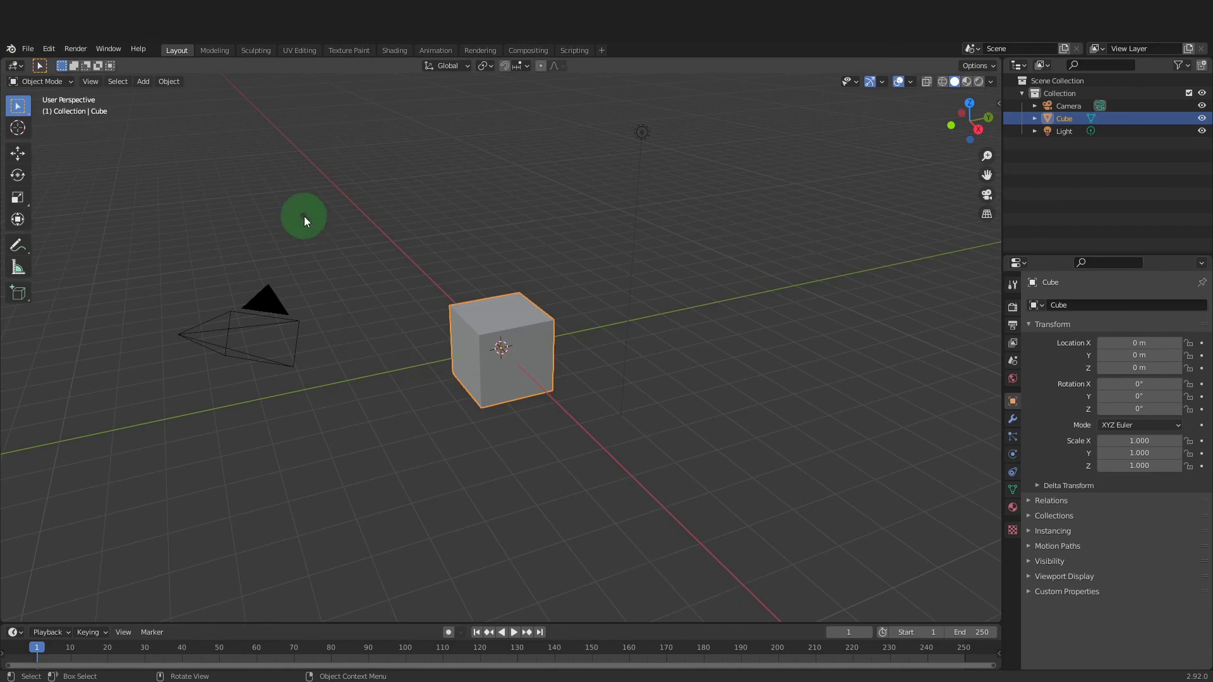
Open Edit > Preferences on the Interface page
{"action": "left_click", "coordinate": [48, 49]}
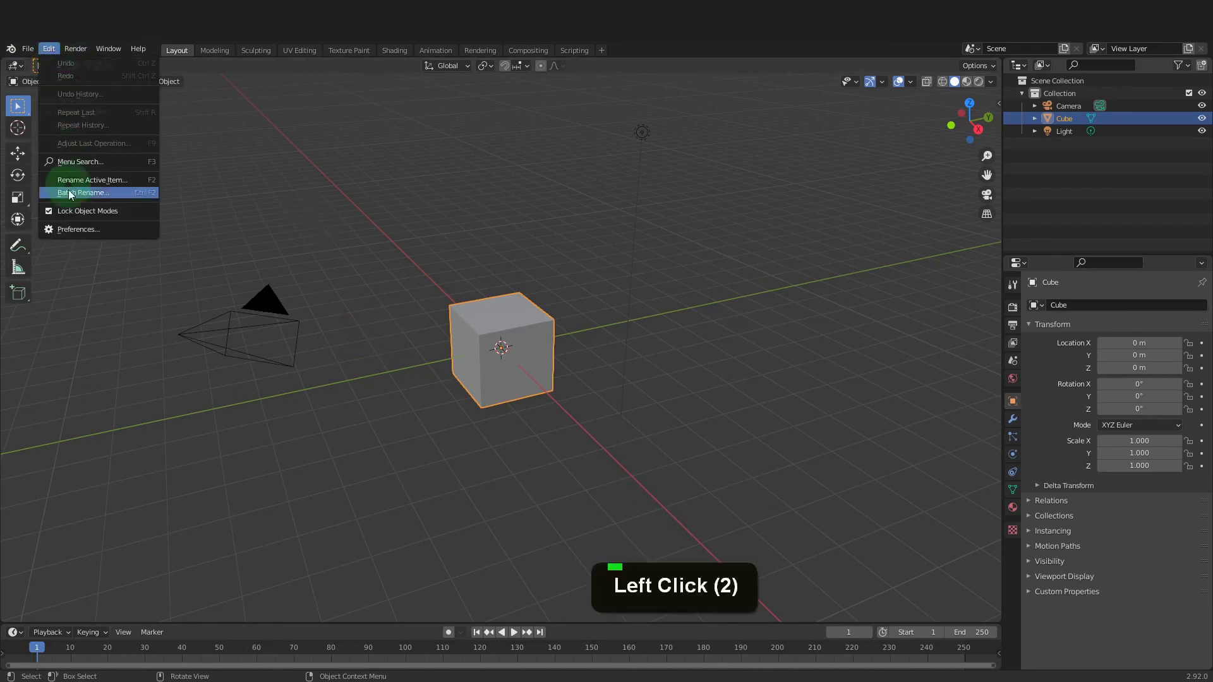
{"action": "left_click", "coordinate": [86, 227]}
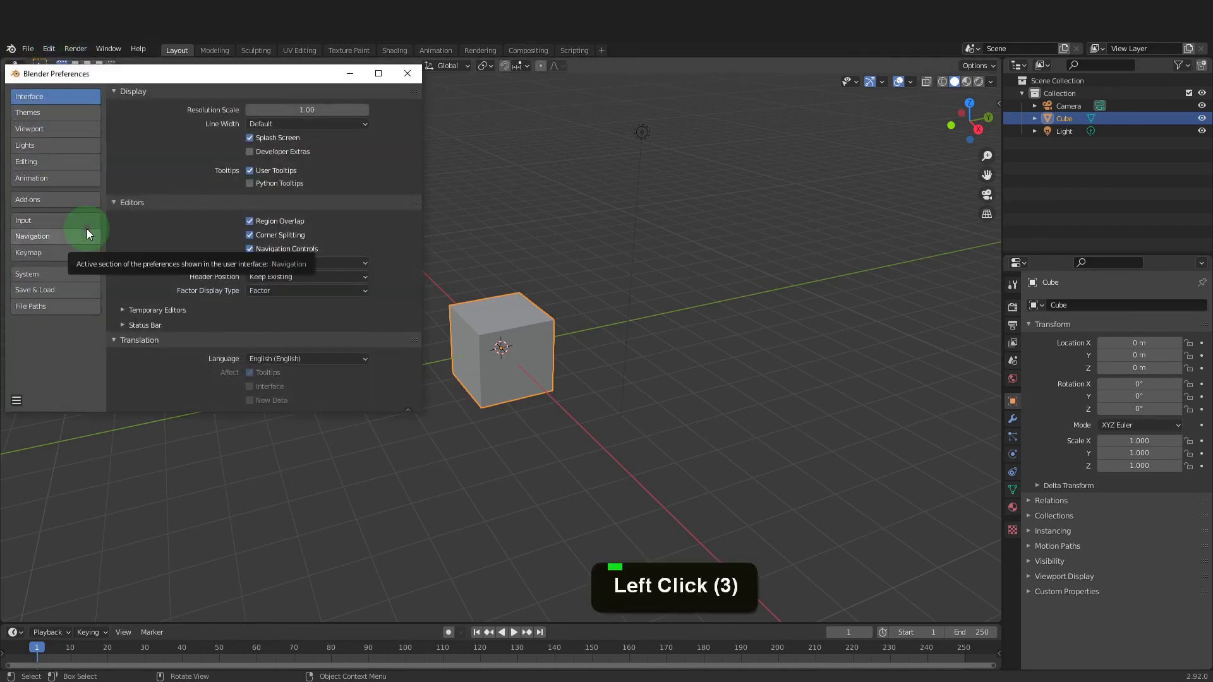
{"action": "left_click", "coordinate": [63, 98]}
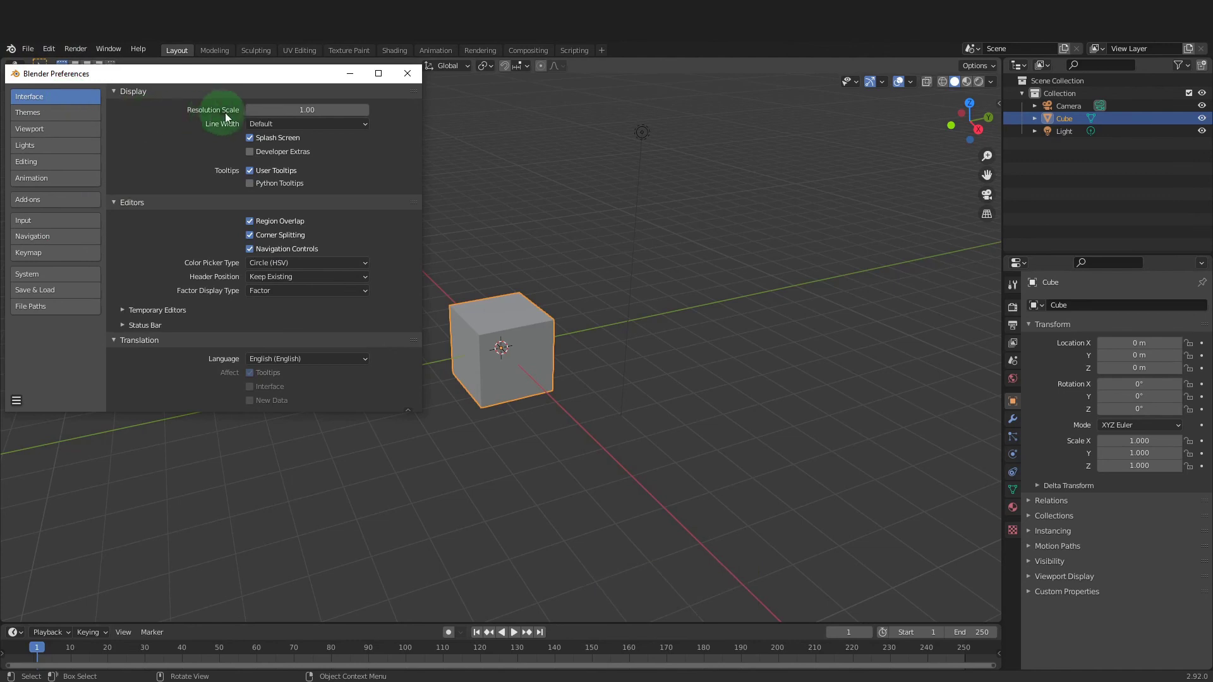
Enter 1.3 as the interface Resolution Scale
{"action": "mouse_move", "coordinate": [297, 110]}
{"action": "left_mouse_down"}
{"action": "mouse_move", "coordinate": [354, 112]}
{"action": "mouse_move", "coordinate": [273, 112]}
{"action": "left_mouse_up"}
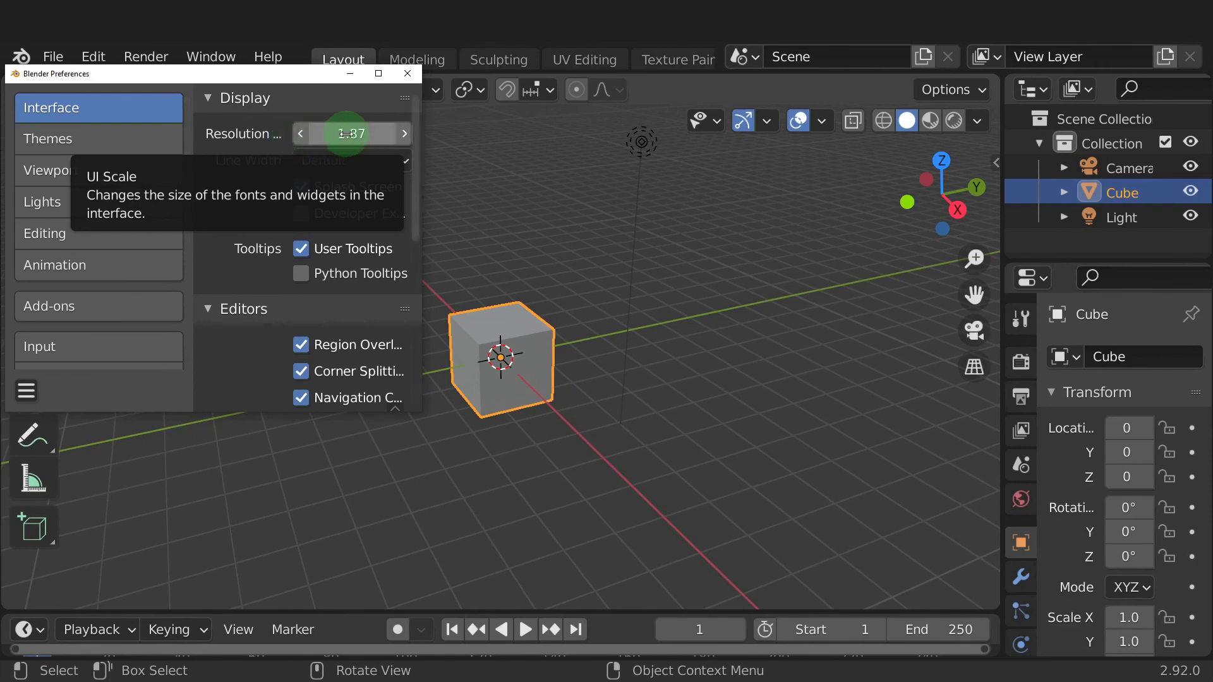
{"action": "key", "text": "BackSpace"}
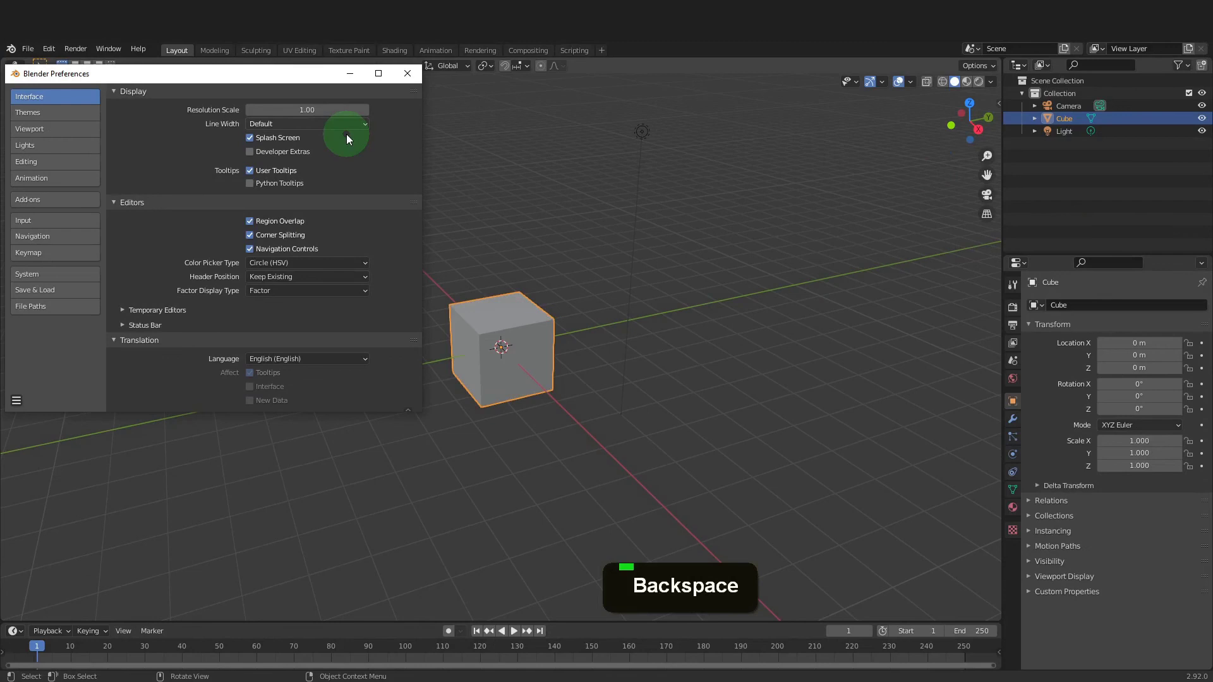
{"action": "left_click", "coordinate": [320, 113]}
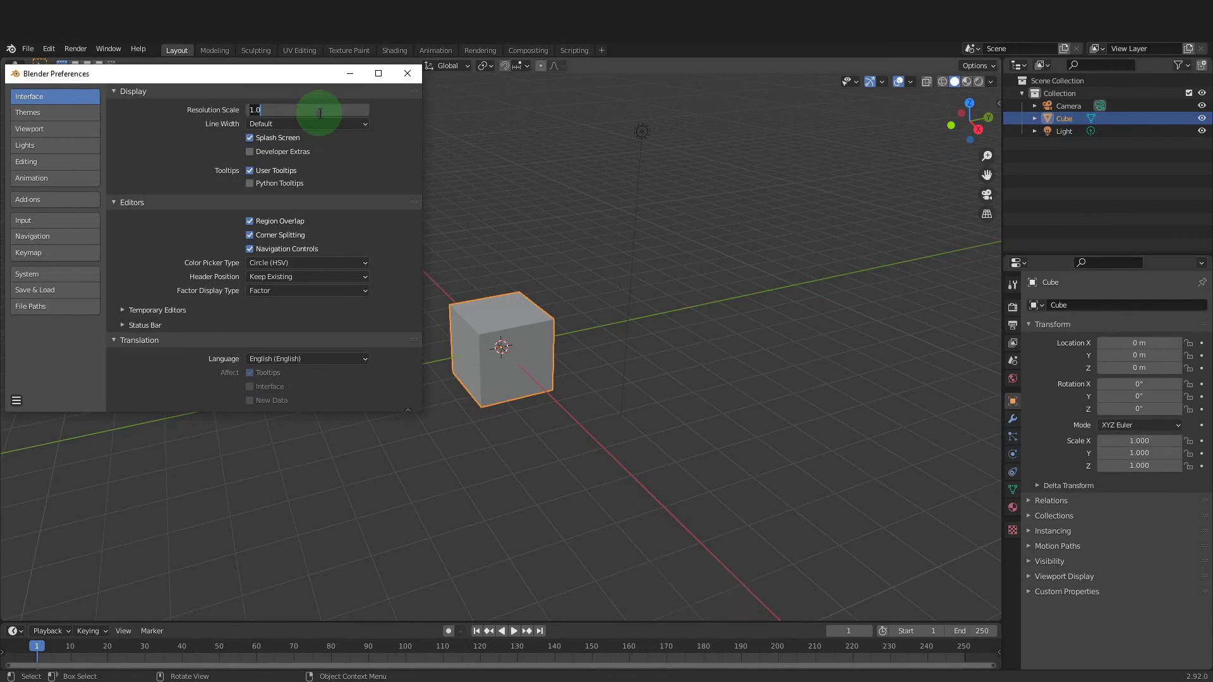
{"action": "type", "text": "1.3"}
{"action": "key", "text": "Return"}
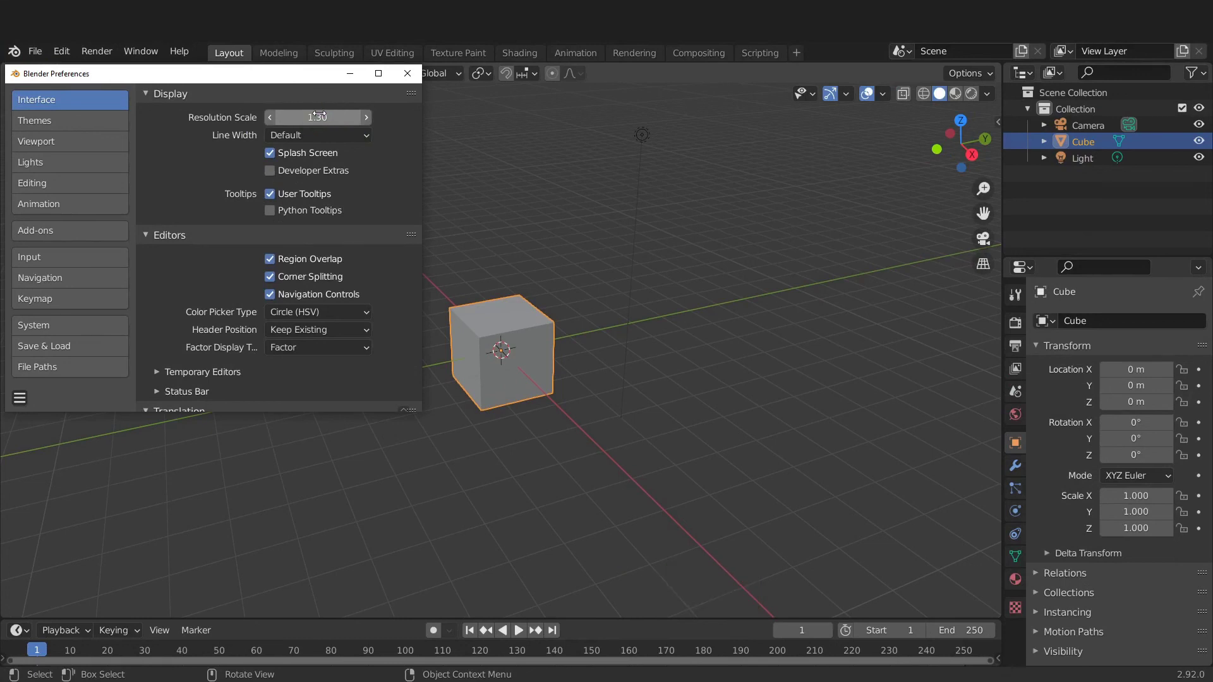
Switch the Preferences sidebar to the Input category
{"action": "left_click", "coordinate": [73, 260]}
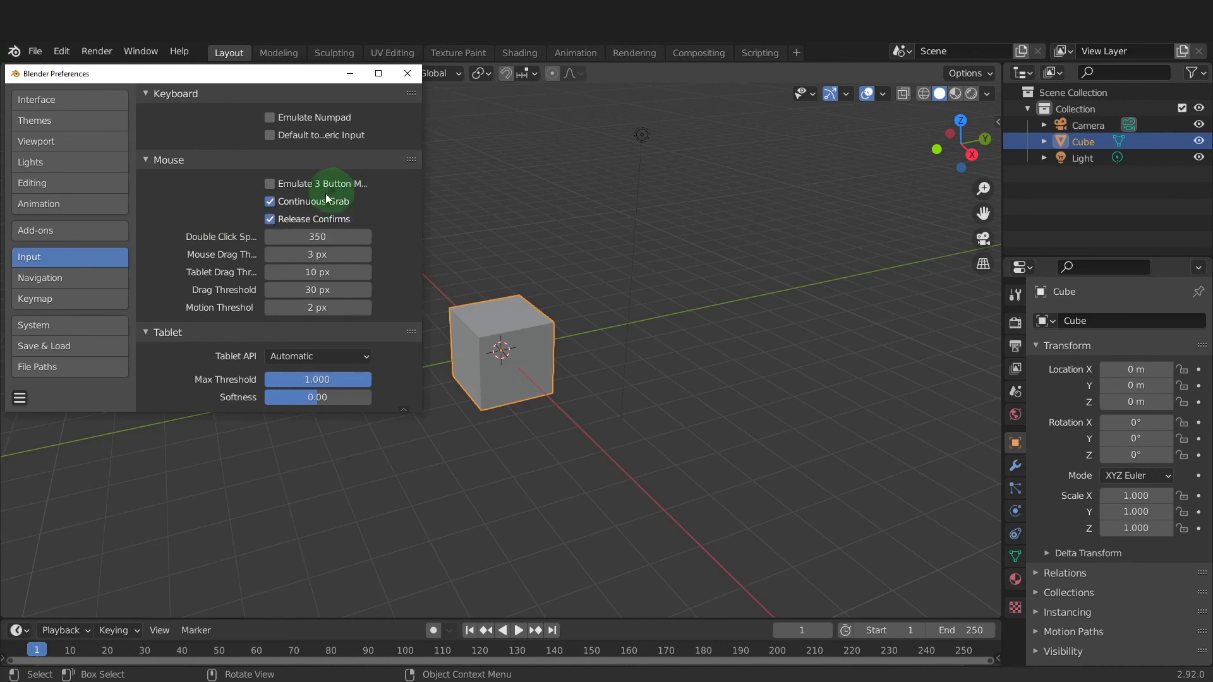
In Navigation, enable Orbit Around Selection and Zoom to Mouse Position, and disable Auto Perspective
{"action": "left_click", "coordinate": [85, 278]}
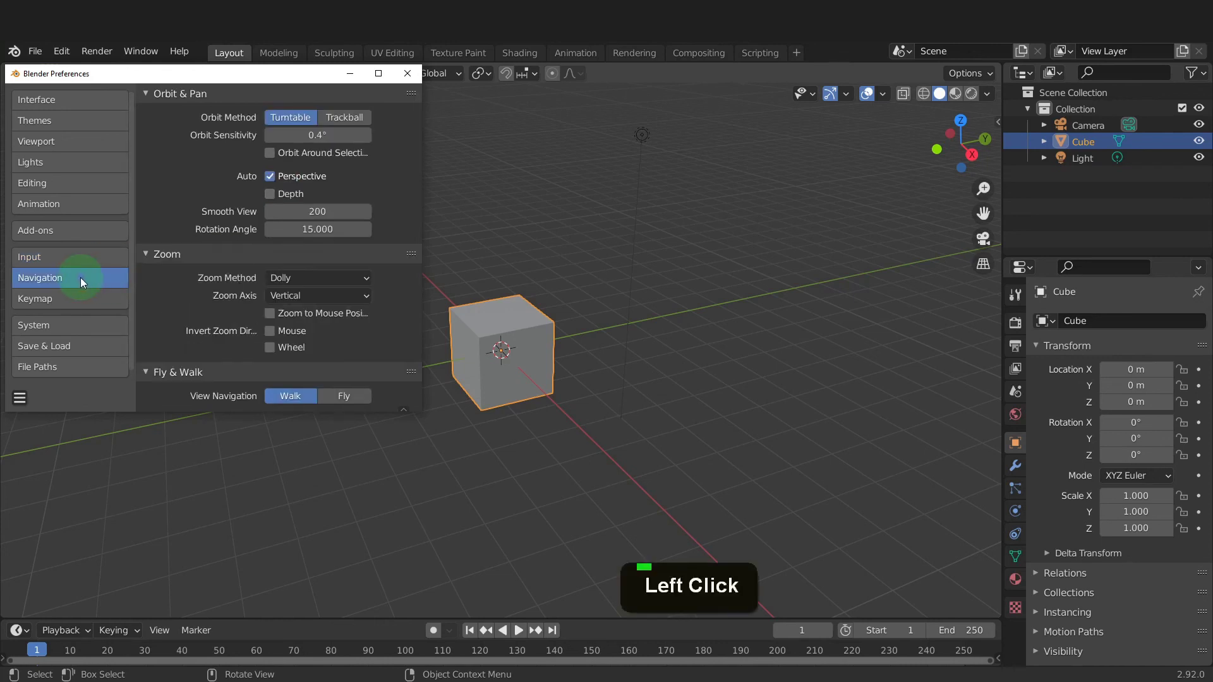
{"action": "left_click", "coordinate": [269, 154]}
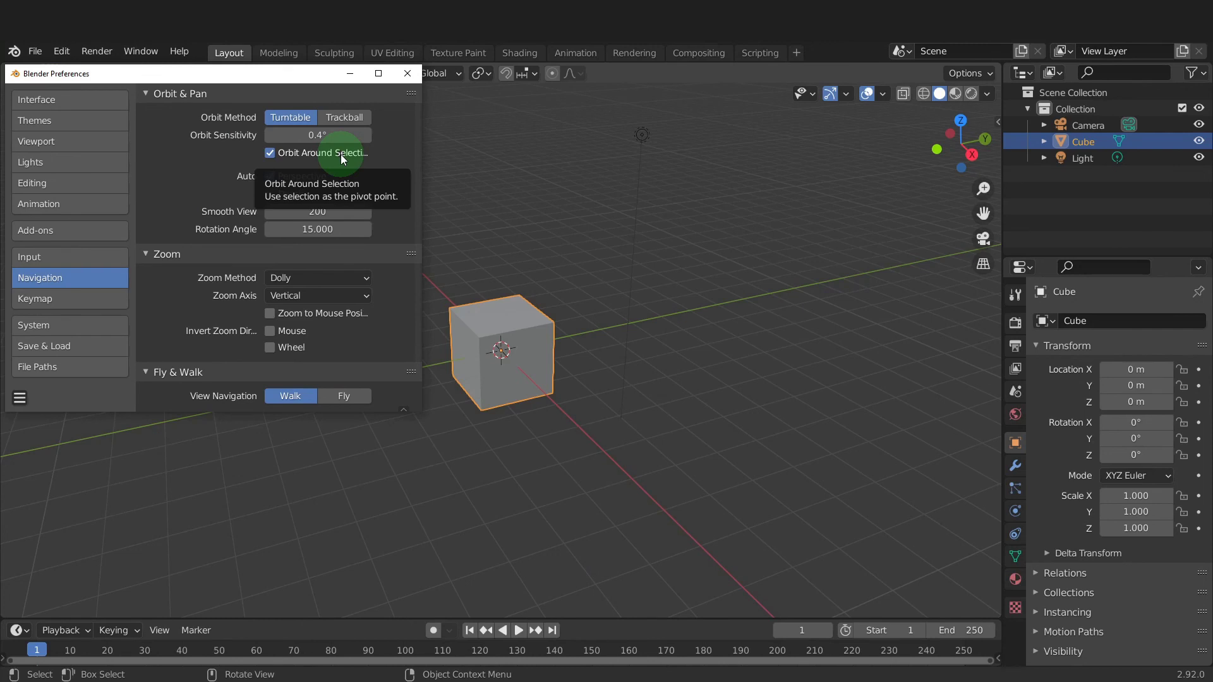
{"action": "left_click", "coordinate": [282, 181]}
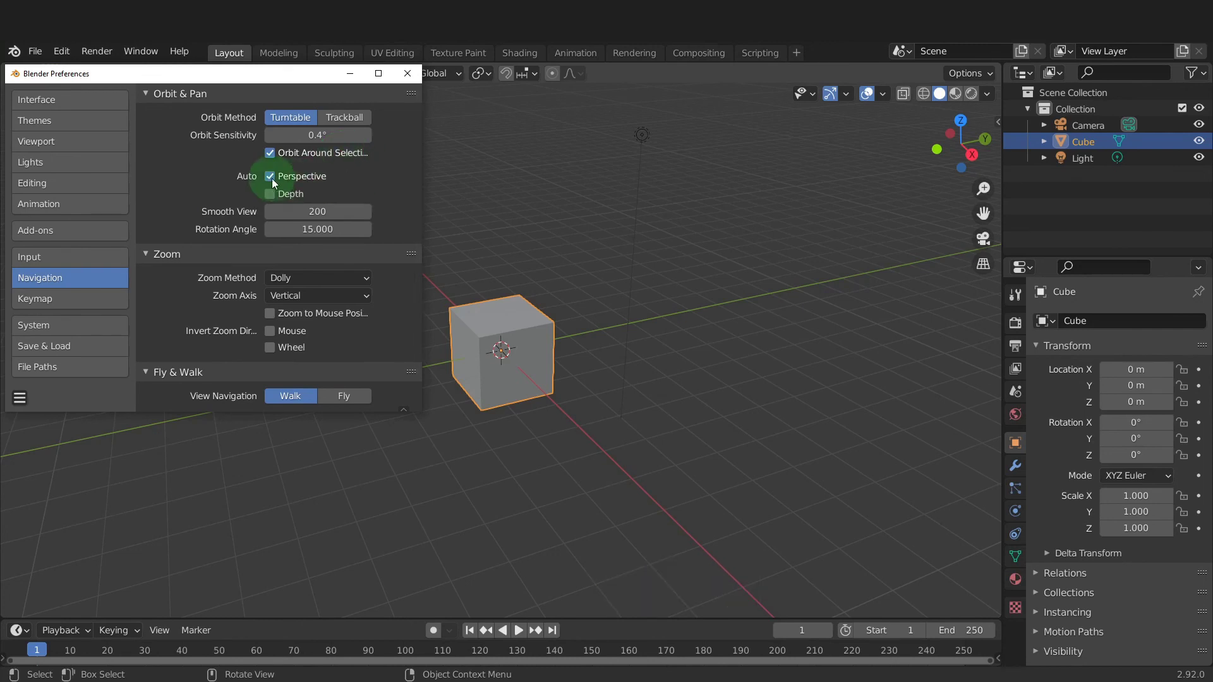
{"action": "left_click", "coordinate": [272, 180]}
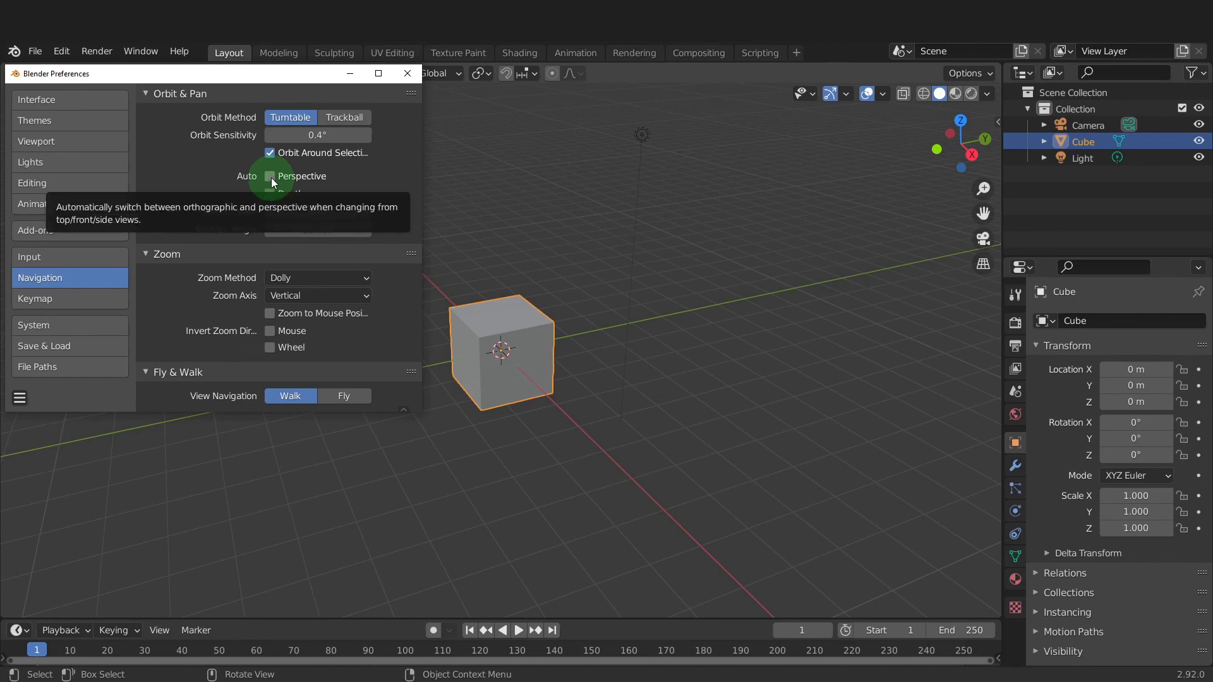
{"action": "left_click", "coordinate": [270, 314]}
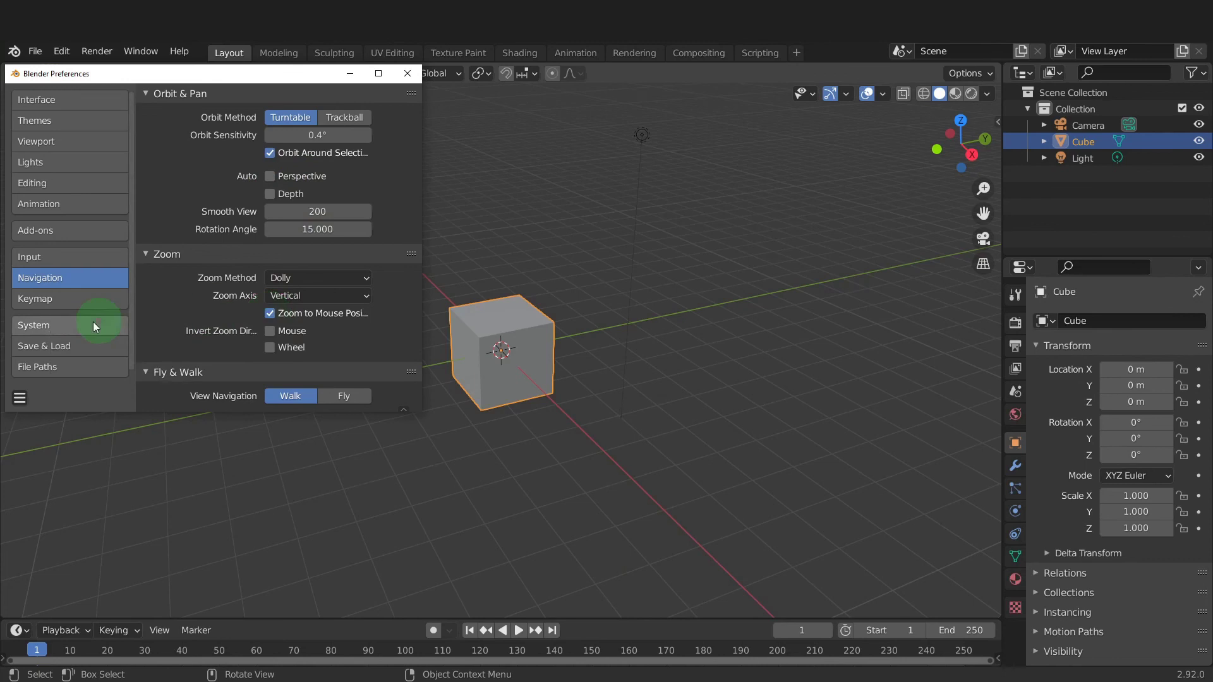
Set Undo Steps to 100 in the System preferences' Memory & Limits
{"action": "left_click", "coordinate": [43, 329]}
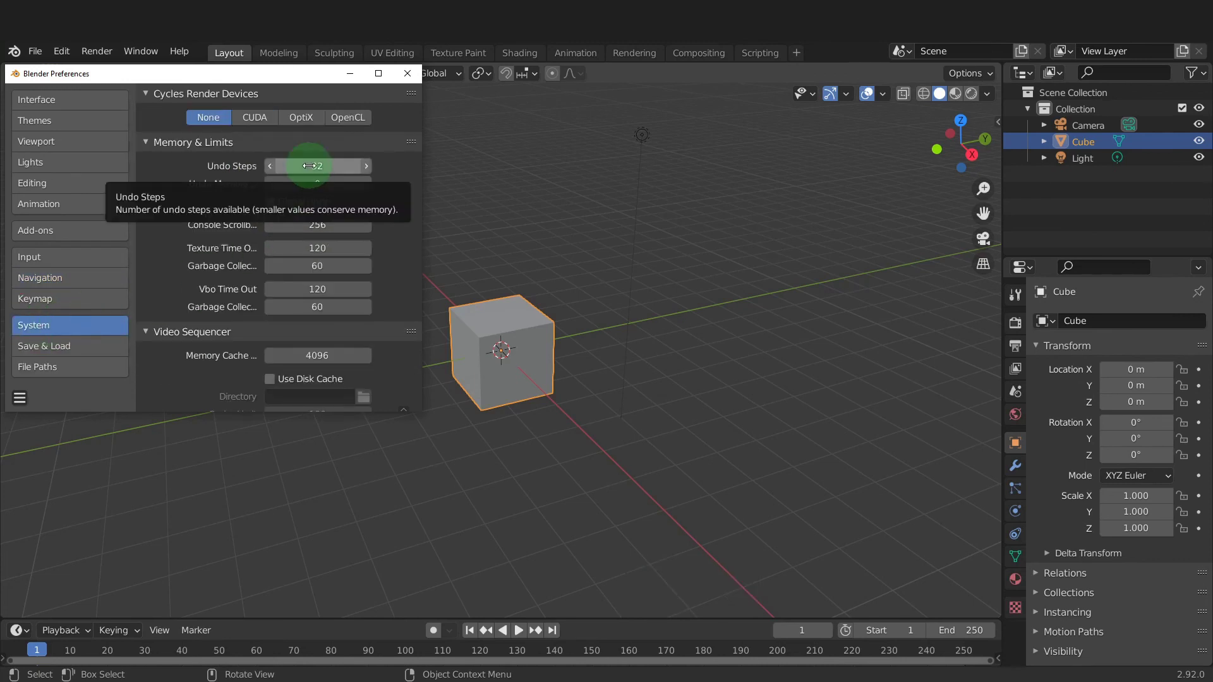
{"action": "mouse_move", "coordinate": [310, 165]}
{"action": "left_mouse_down"}
{"action": "mouse_move", "coordinate": [320, 166]}
{"action": "mouse_move", "coordinate": [76, 165]}
{"action": "mouse_move", "coordinate": [309, 165]}
{"action": "left_mouse_up"}
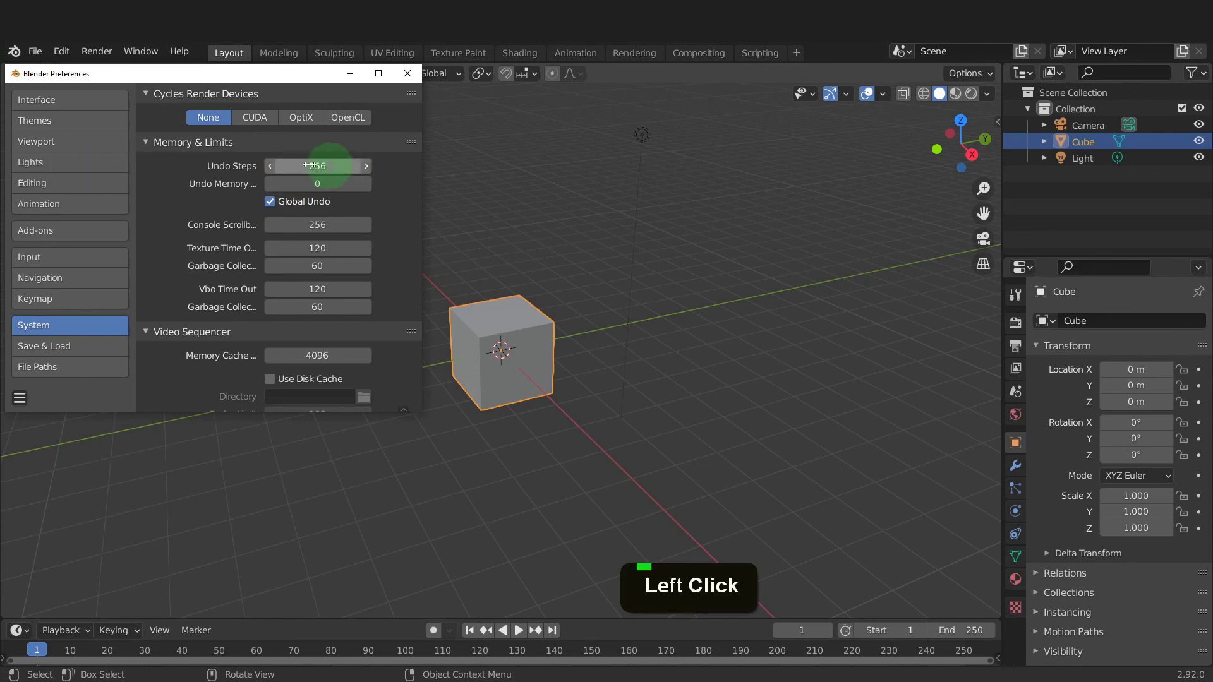
{"action": "left_click", "coordinate": [342, 165]}
{"action": "type", "text": "100"}
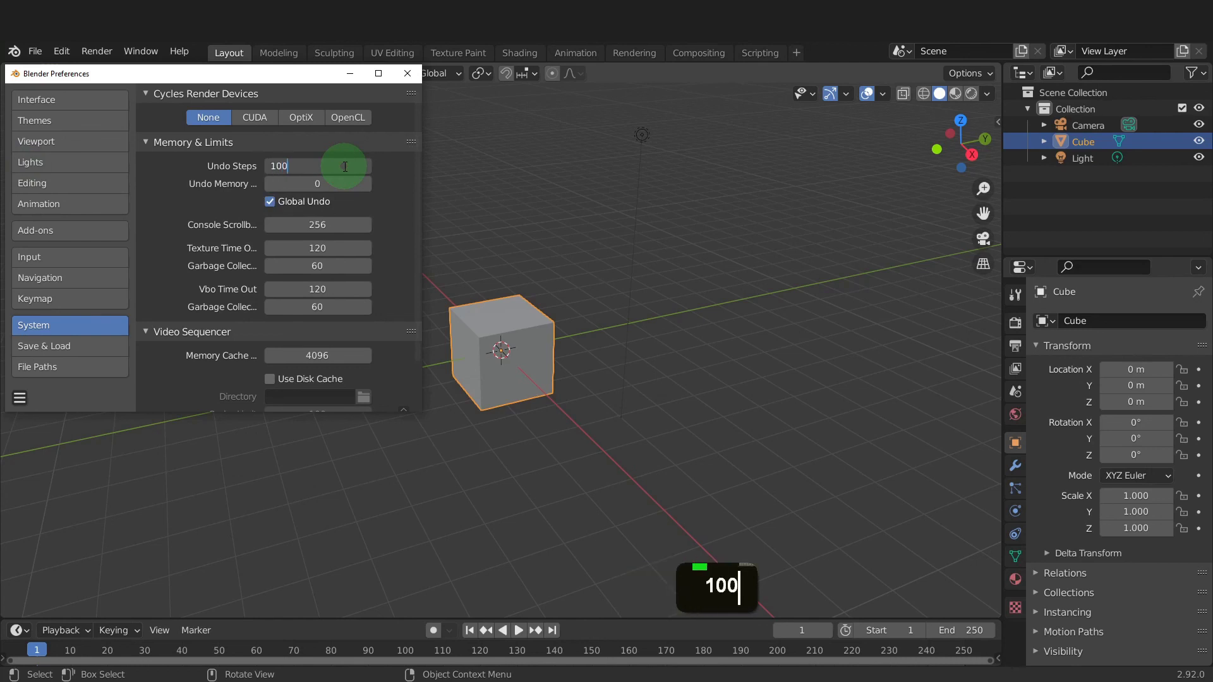
{"action": "key", "text": "Return"}
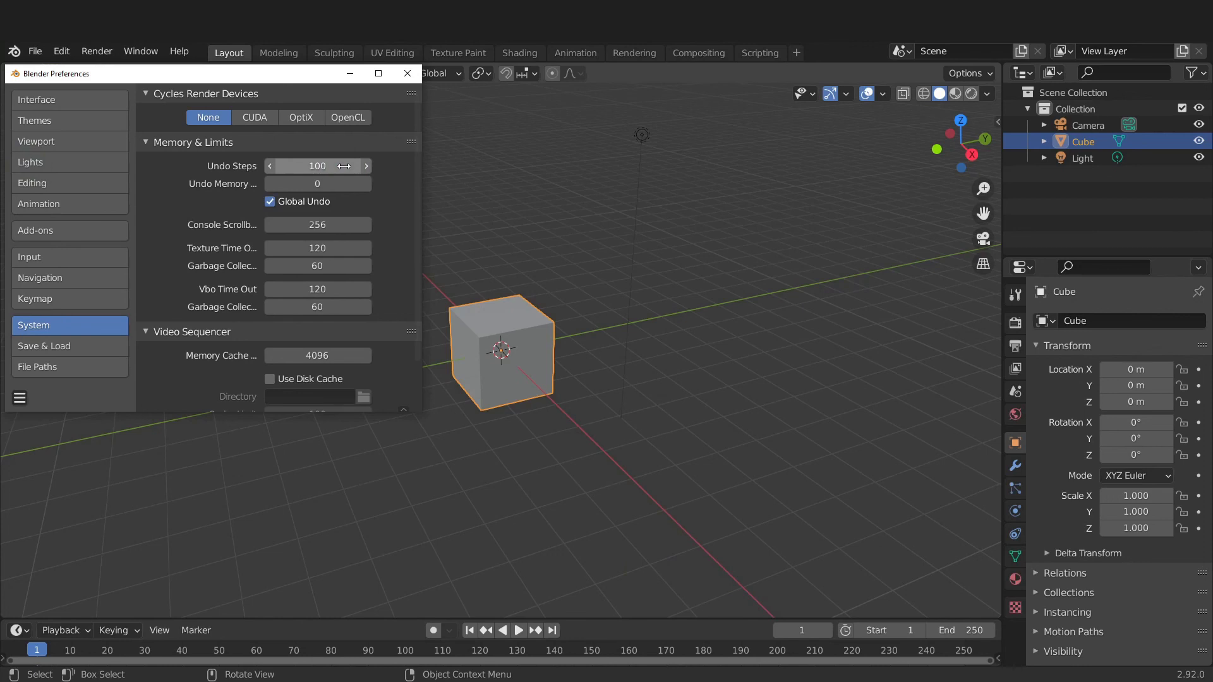
{"action": "left_click", "coordinate": [249, 343]}
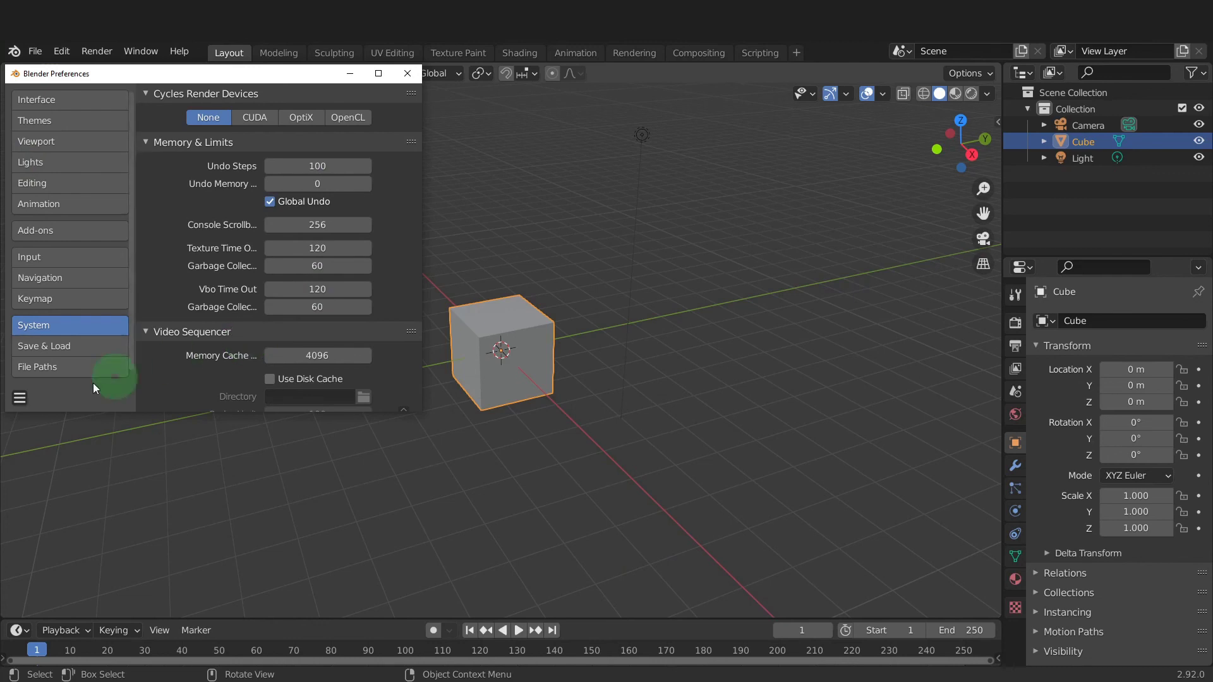
Enable Auto-Save Preferences, close the Preferences window, and check the File menu over the default scene
{"action": "left_click", "coordinate": [24, 399]}
{"action": "left_click", "coordinate": [24, 399]}
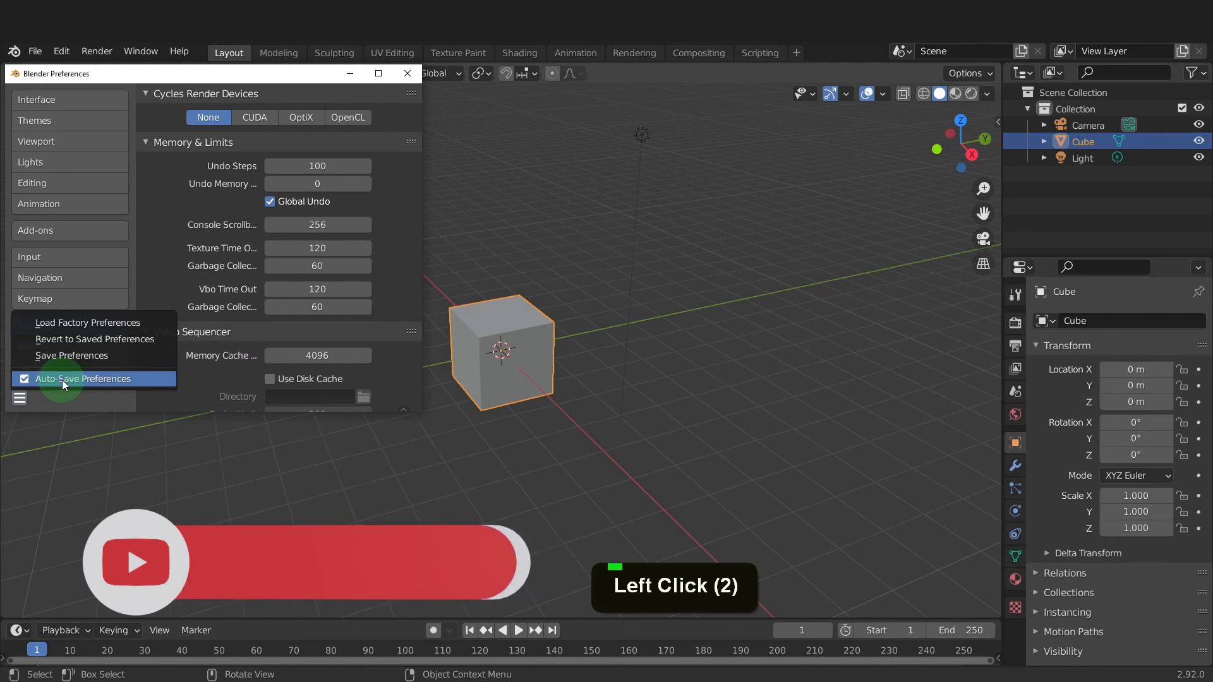
{"action": "left_click", "coordinate": [101, 394]}
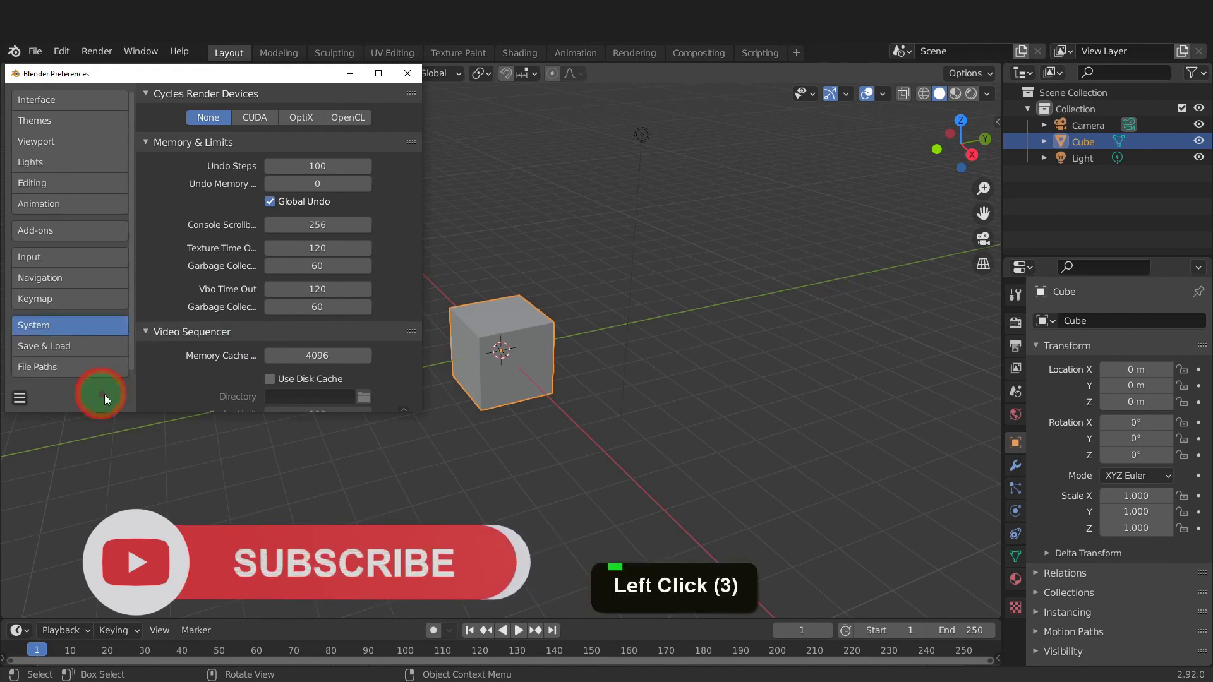
{"action": "left_click", "coordinate": [405, 74]}
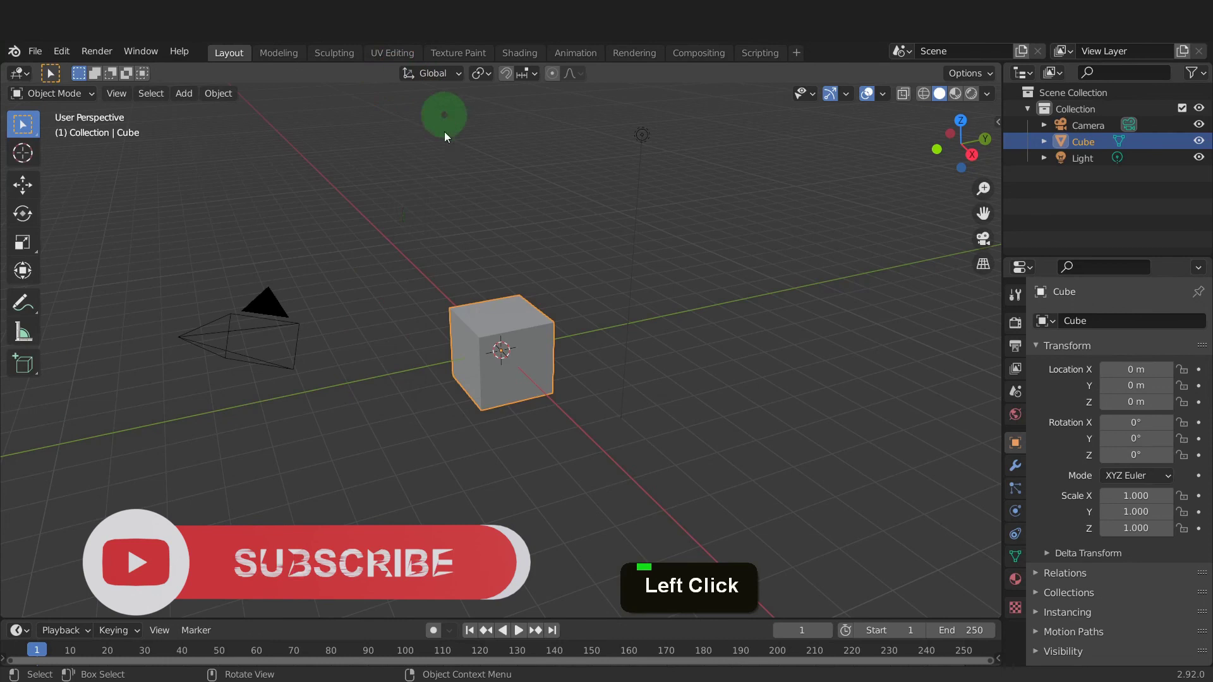
{"action": "left_click", "coordinate": [34, 50]}
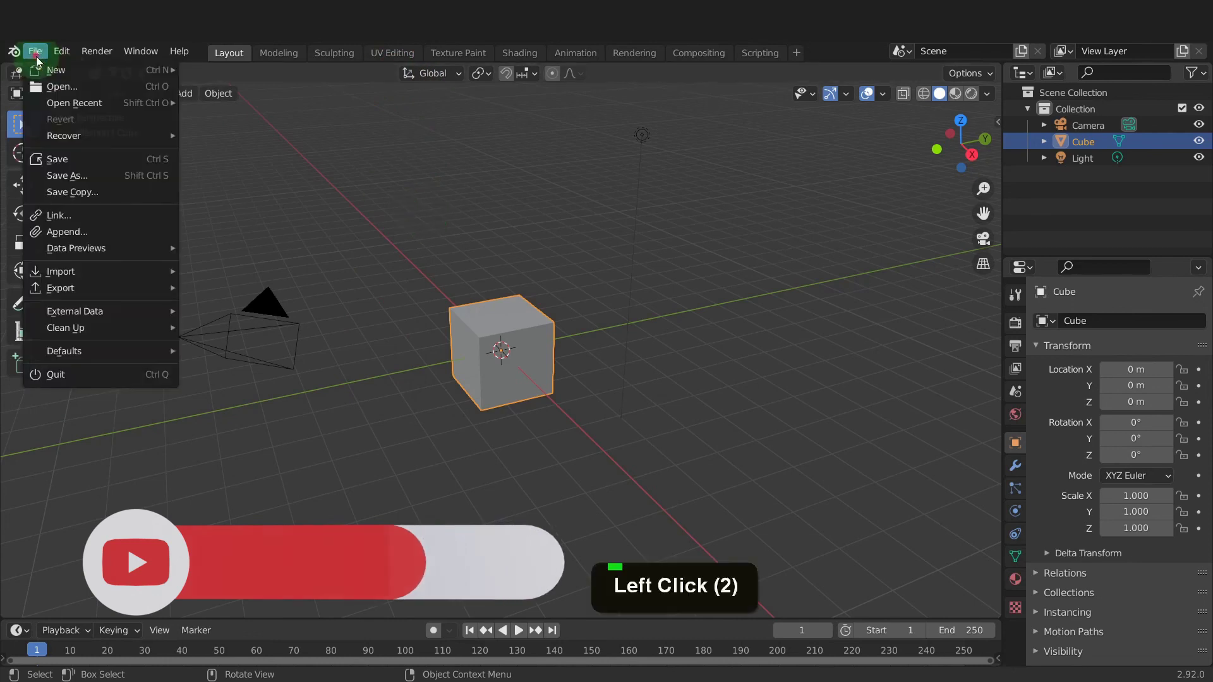